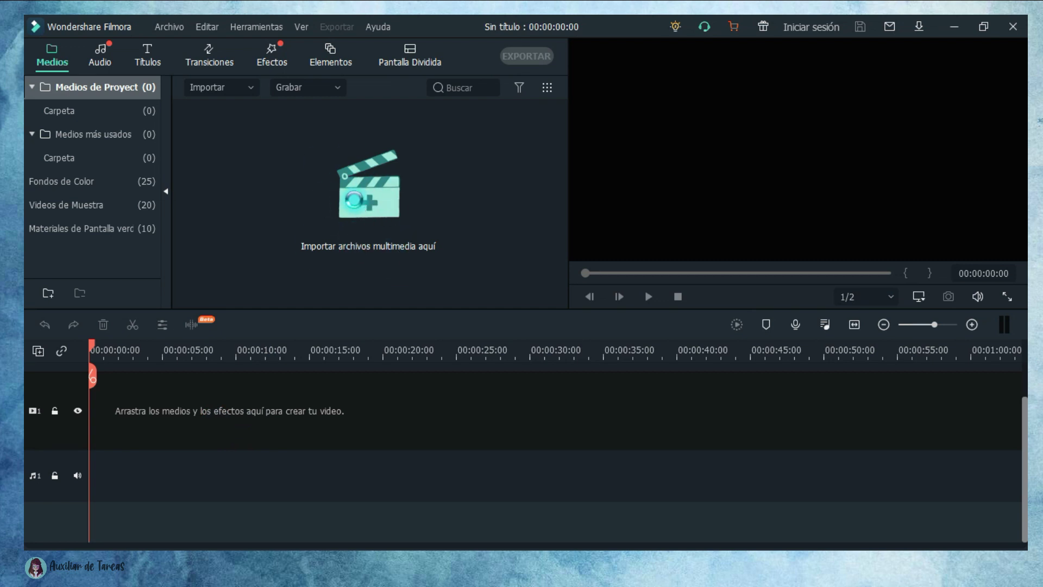
Step: Import the two VID_20210630 videos, the images Aesthetic, Minimalista, pastel and saturado, and the song "canción 1 reel" into the project
click(109, 209)
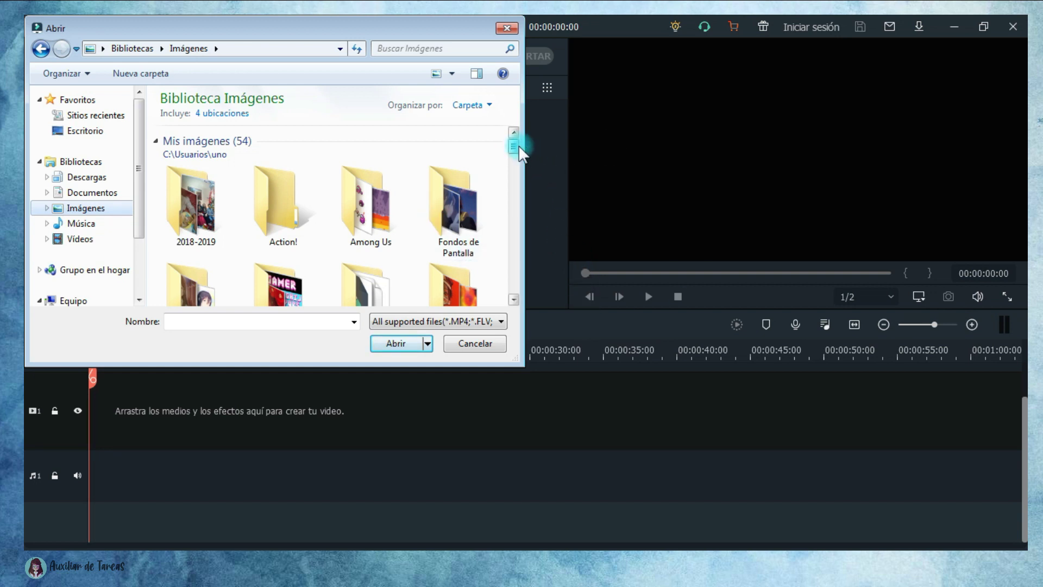
key(Escape)
scroll(448, 251, up, 1)
scroll(448, 250, down, 1)
scroll(377, 220, up, 1)
scroll(376, 257, down, 1)
Step: Place the song "canción 1 reel" on audio track 1, starting at the beginning of the timeline
drag(362, 244, 91, 513)
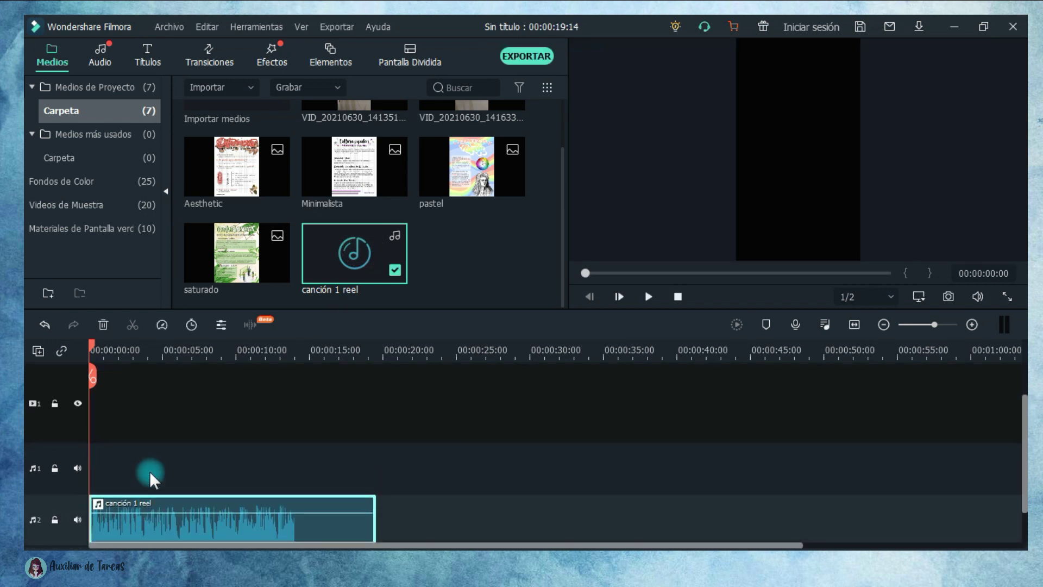
drag(167, 519, 172, 485)
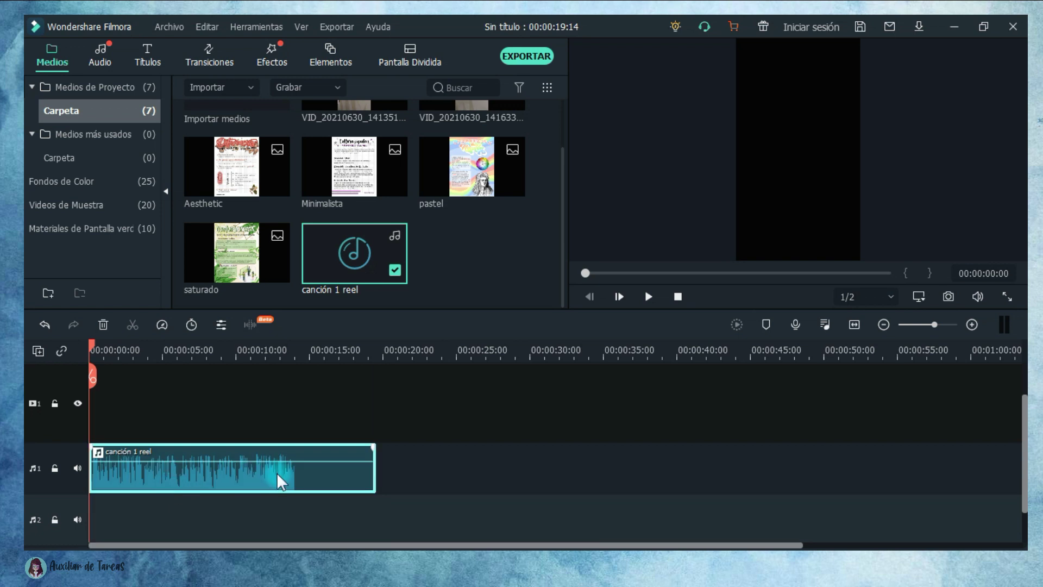
Step: Add both VID_20210630 videos to video track 1 and match the project settings to the media at 1080 x 1920 30fps
scroll(373, 171, up, 2)
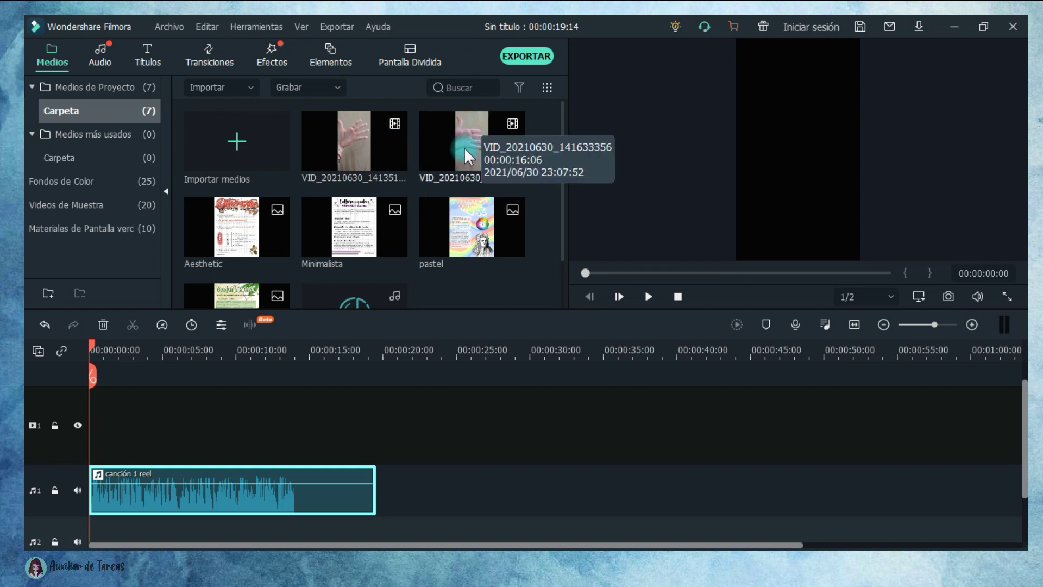
drag(358, 136, 87, 429)
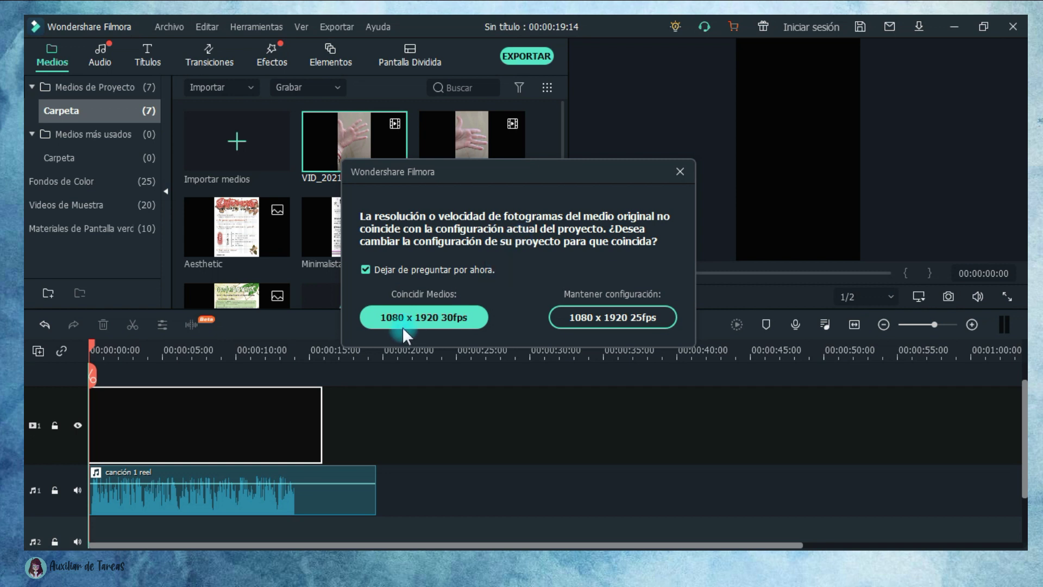
click(441, 322)
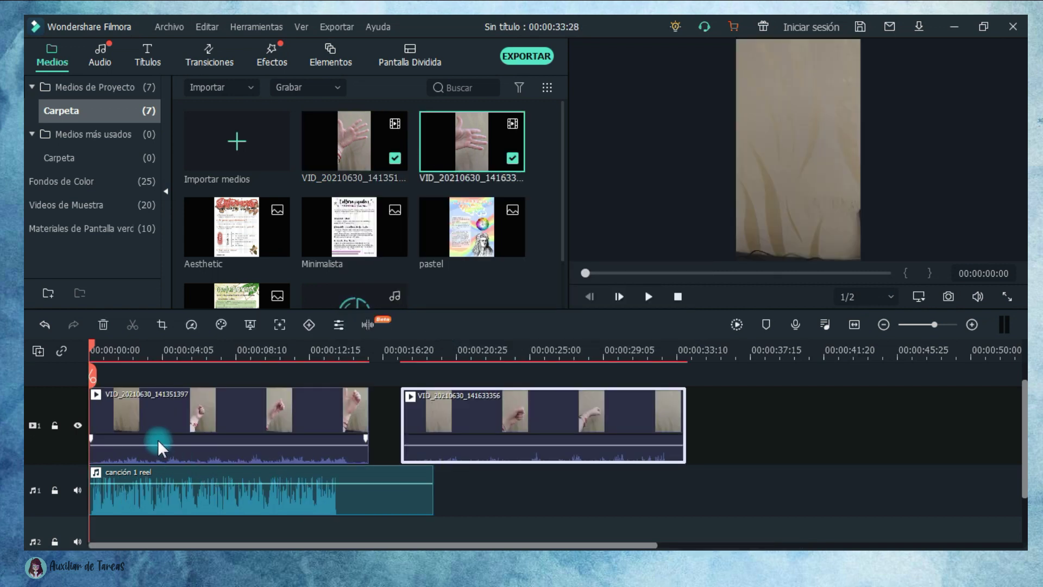
Step: Split the first video at about 00:00:02:10, cut out a short piece there, and remove the second video from the timeline
drag(90, 347, 120, 350)
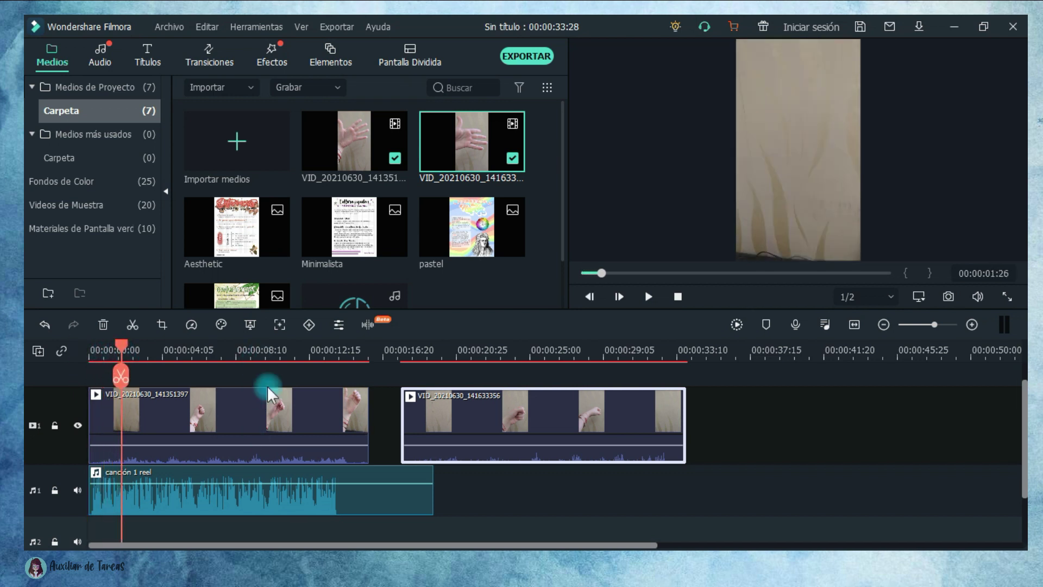
drag(275, 347, 455, 437)
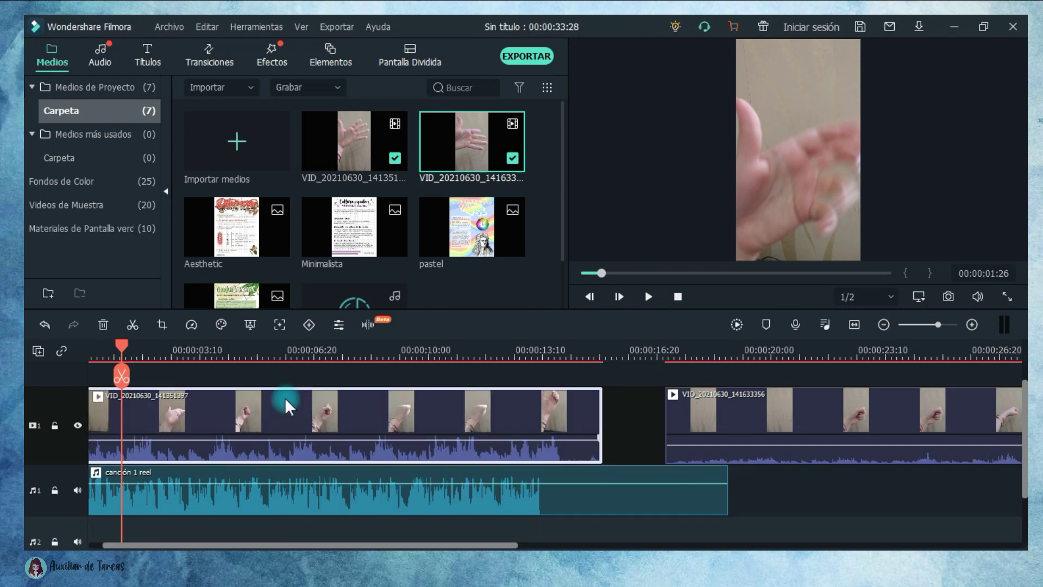
mouse_move(426, 451)
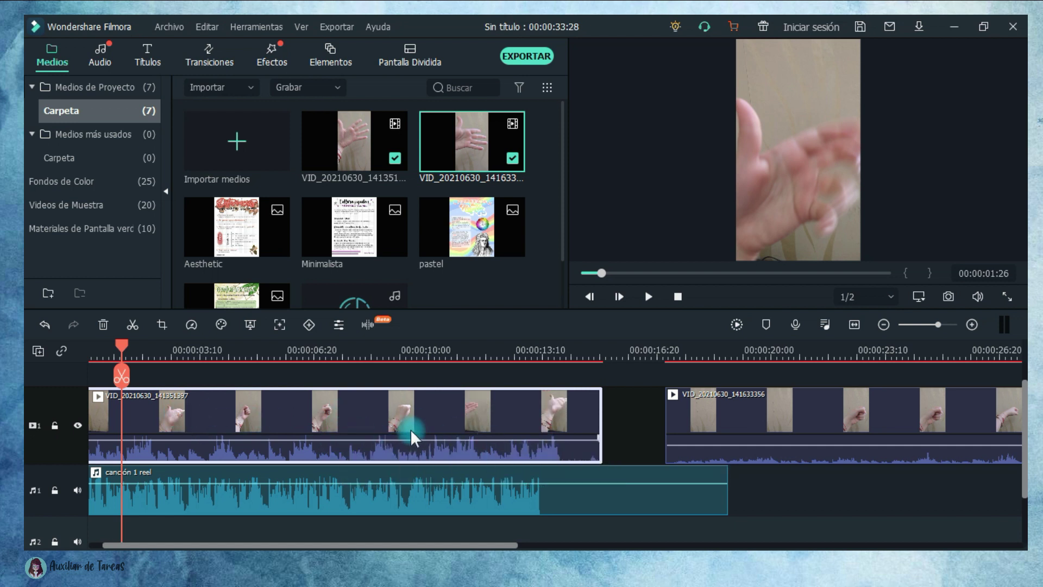
drag(122, 347, 185, 343)
click(627, 415)
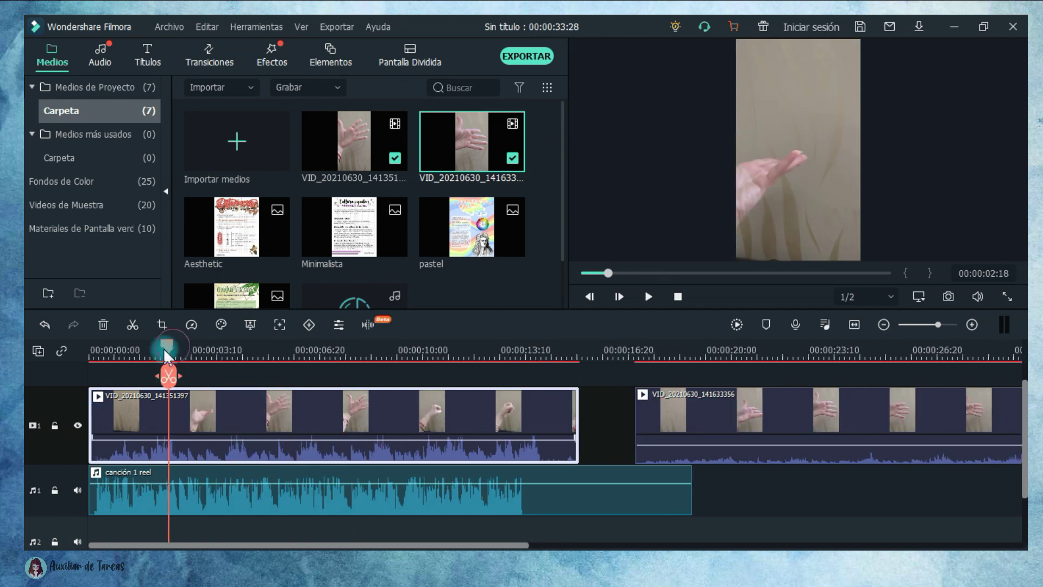
click(649, 296)
key(ctrl+b)
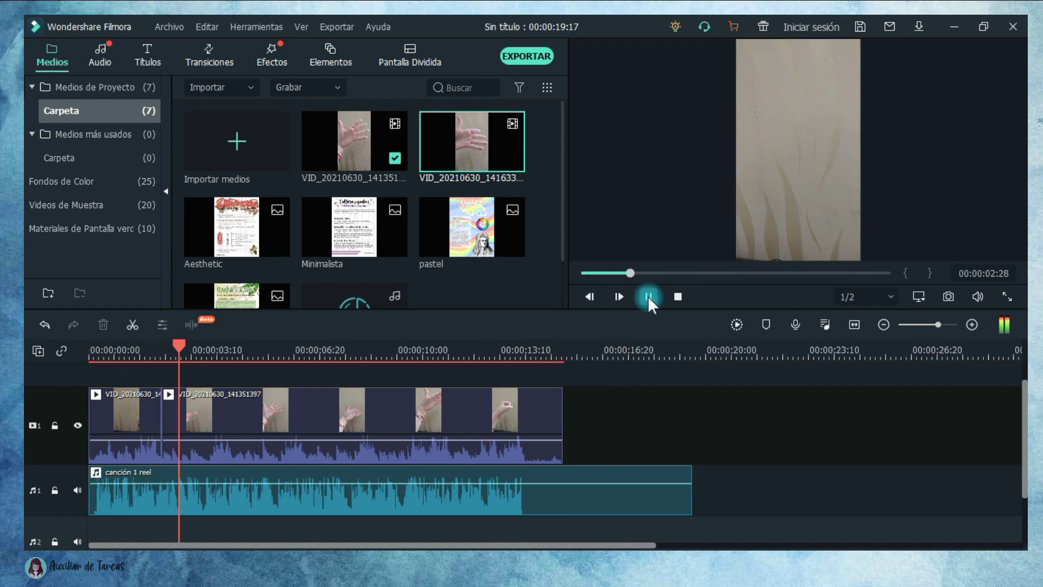
Step: Trim the end of "canción 1 reel" to match the end of the video on track 1
drag(691, 489, 562, 506)
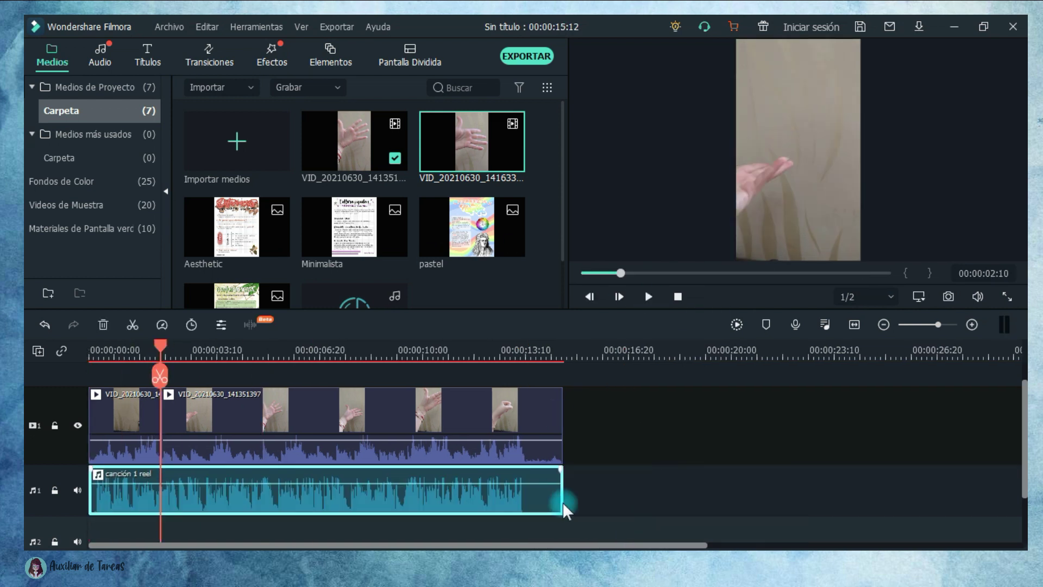
click(493, 517)
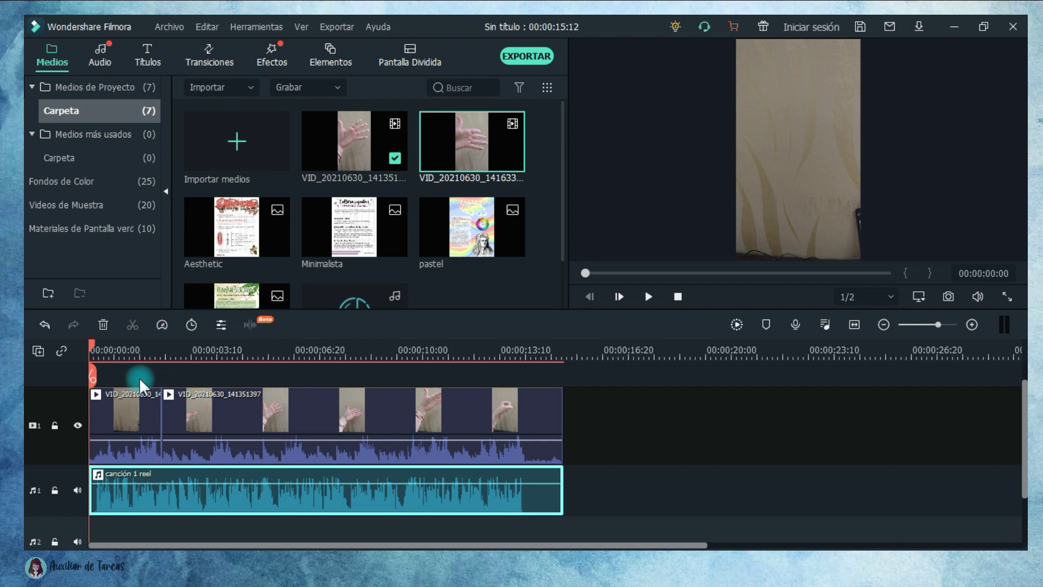
Step: Add a Default Title on video track 2 from the start and shorten it to the length of the first video piece
click(154, 62)
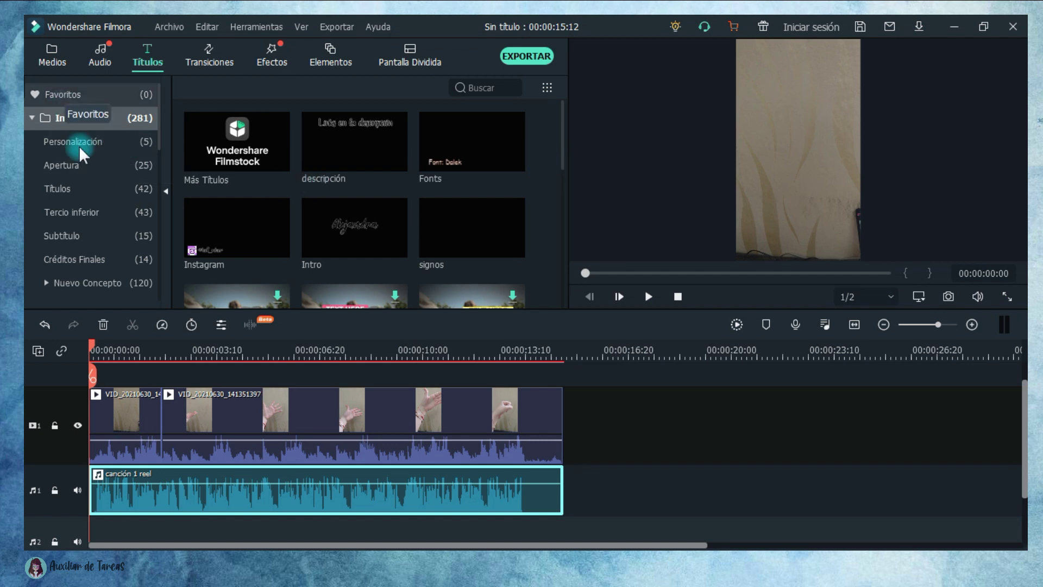
click(81, 193)
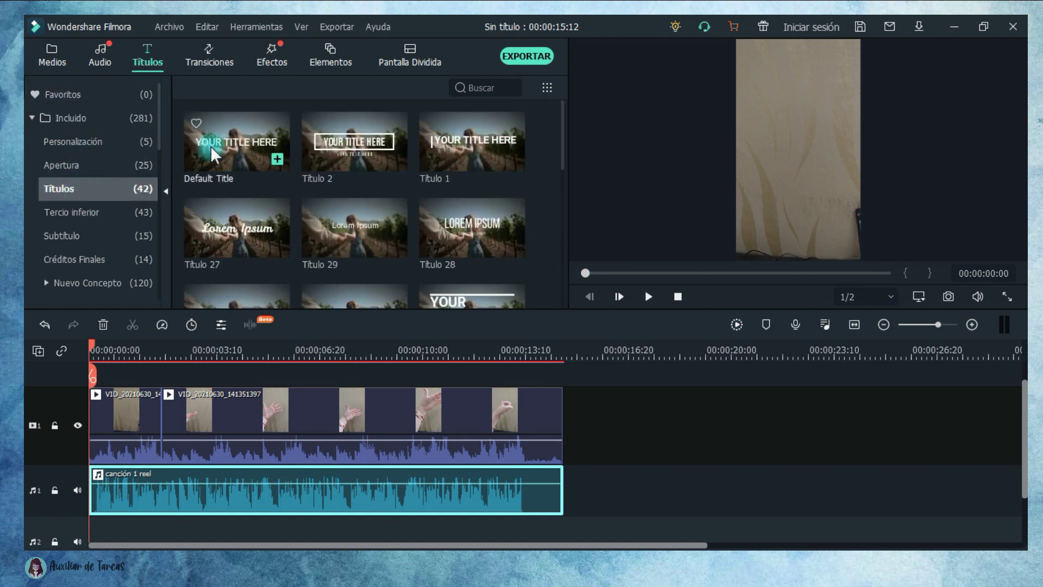
drag(224, 144, 87, 400)
drag(242, 447, 161, 440)
scroll(166, 481, down, 1)
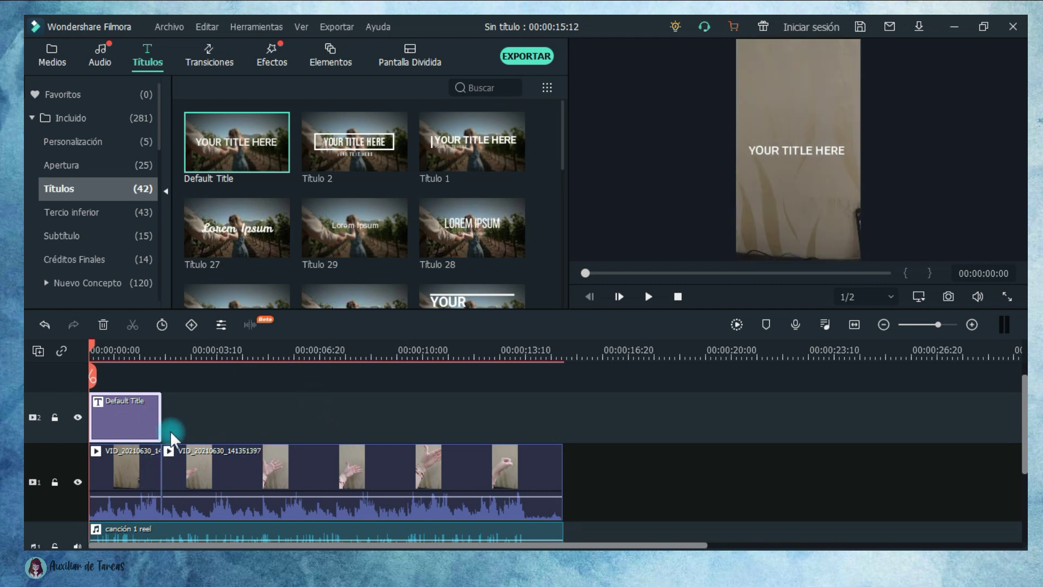
Step: Open the Default Title in the advanced text editor and change its text to "Tu estilo de apuntes"
double_click(139, 433)
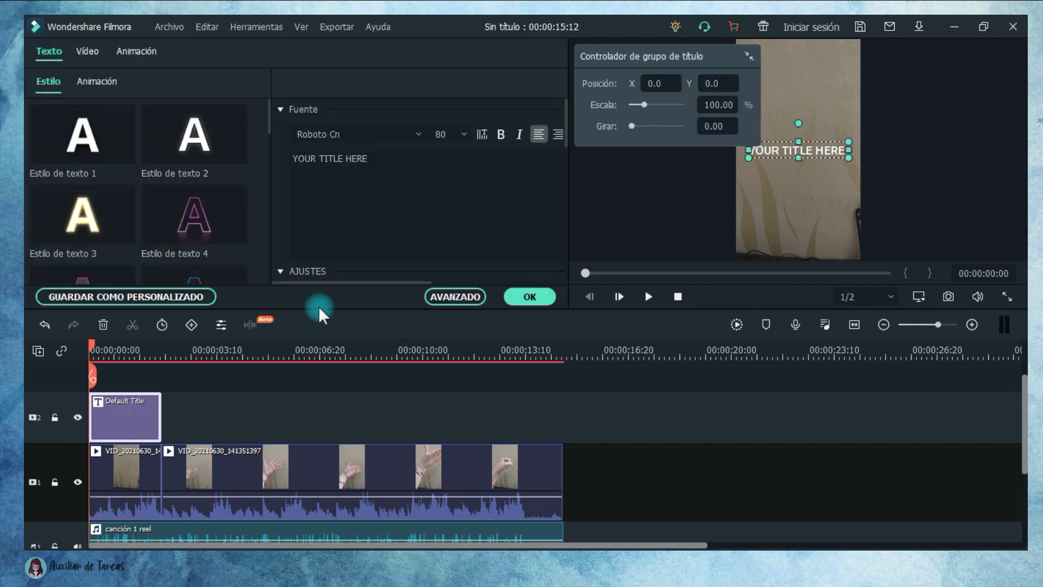
click(451, 302)
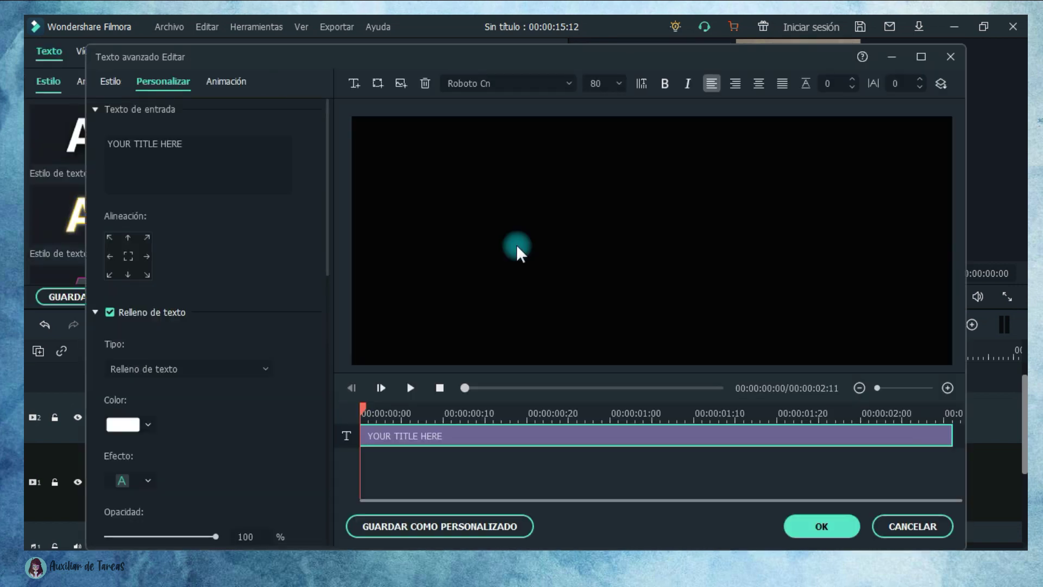
click(222, 151)
text(Tu estilo de apuntes)
Step: Set the font of the "Tu estilo de apuntes" text to Blueberry Regular
click(569, 83)
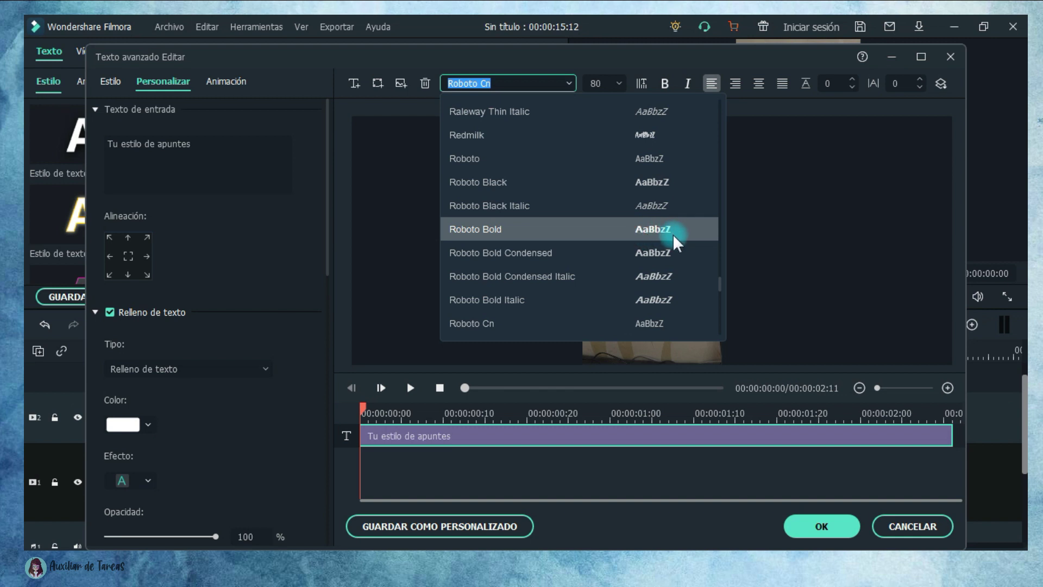
drag(721, 293, 716, 141)
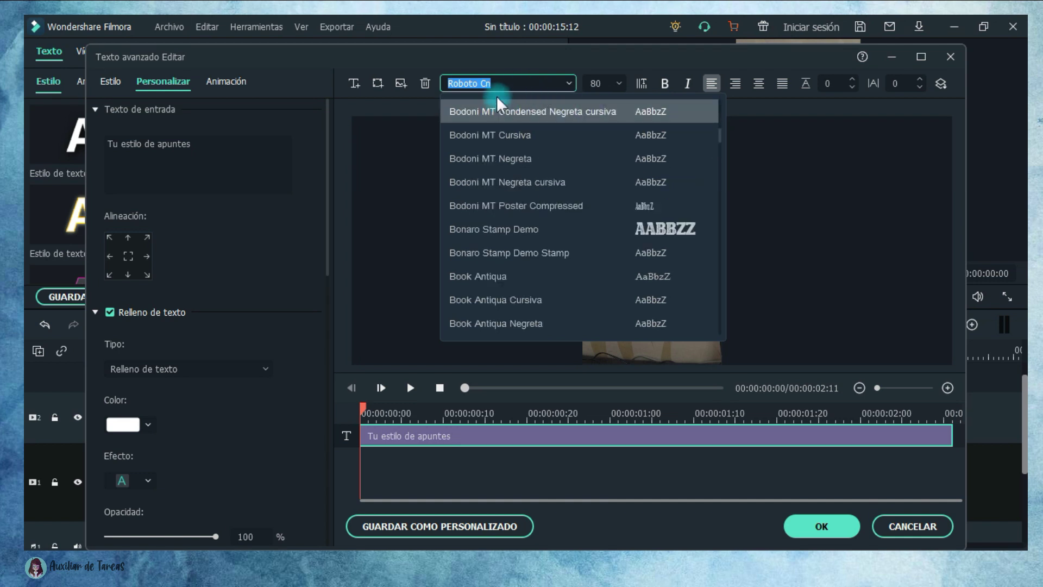
click(500, 86)
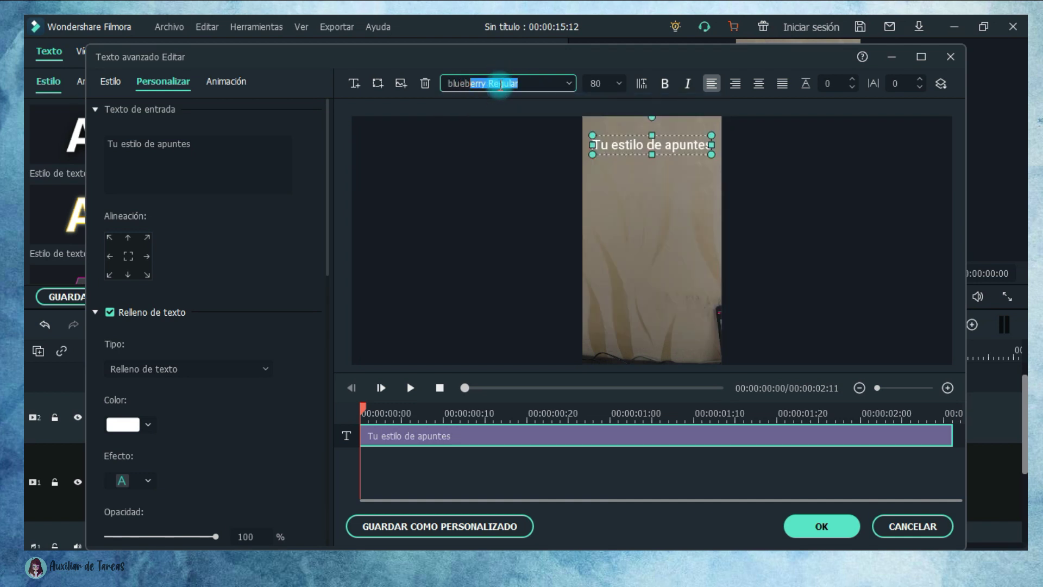
text(blueb)
key(Return)
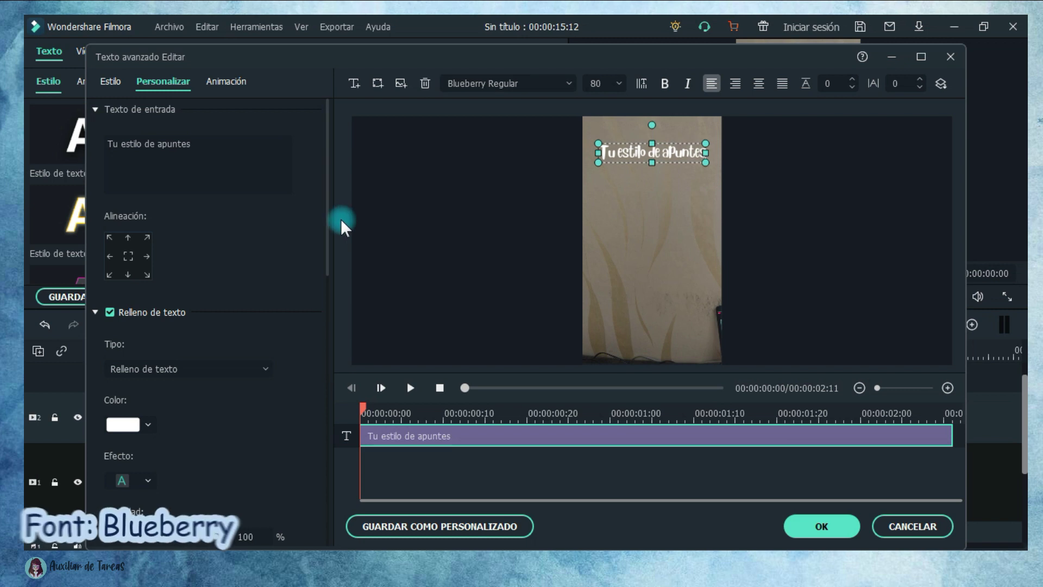
Step: Set the text fill color of "Tu estilo de apuntes" to light peach
drag(328, 231, 303, 303)
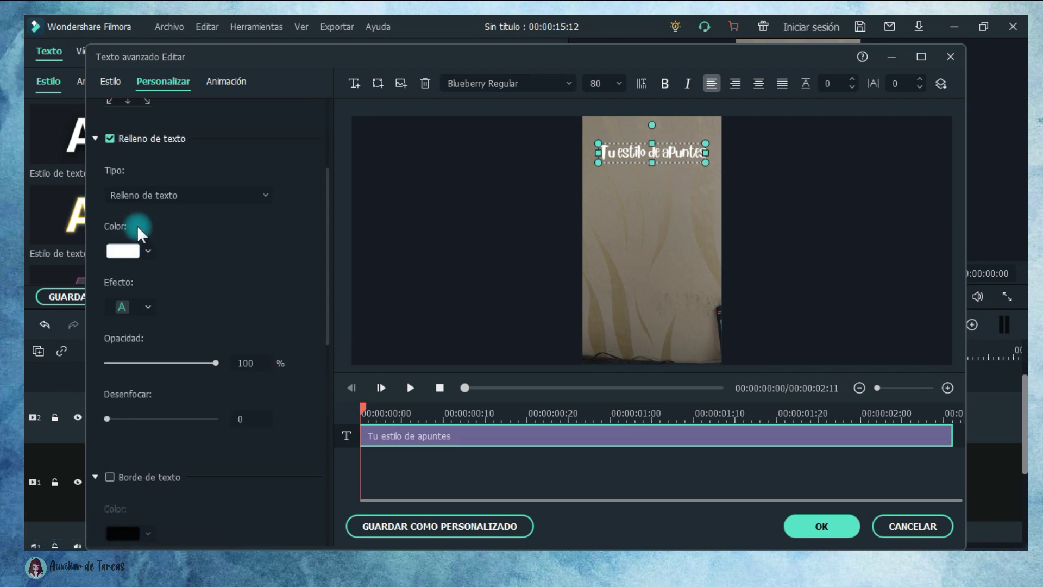
click(148, 252)
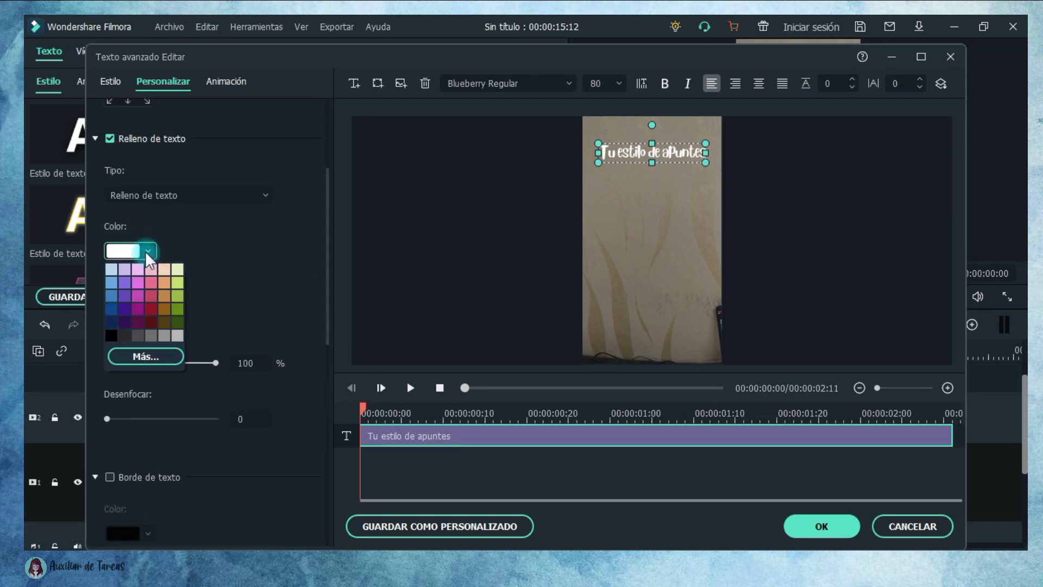
click(169, 280)
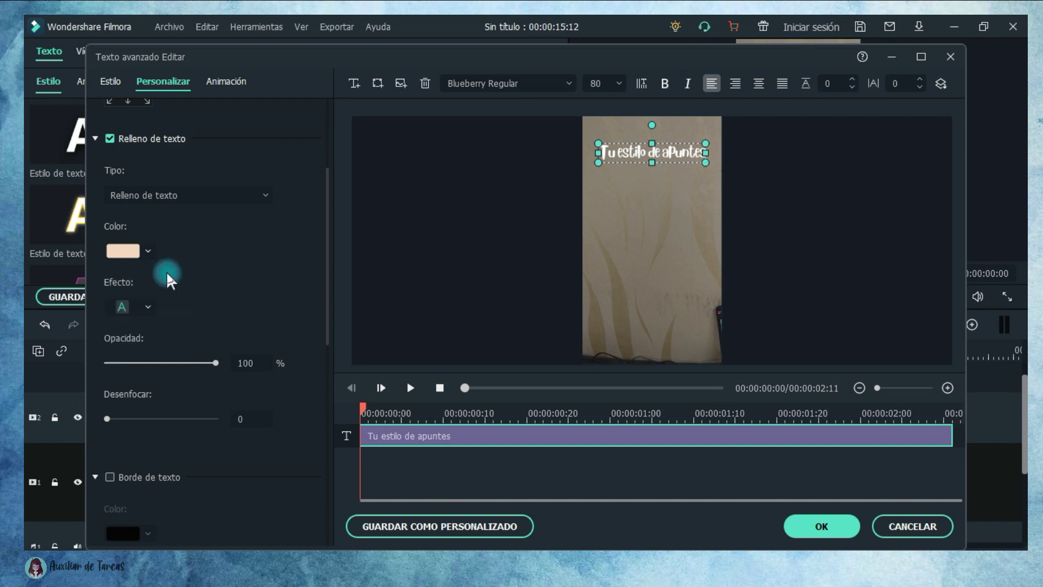
Step: Enable the text border on "Tu estilo de apuntes" and color it orange-brown
drag(328, 187, 281, 284)
click(110, 231)
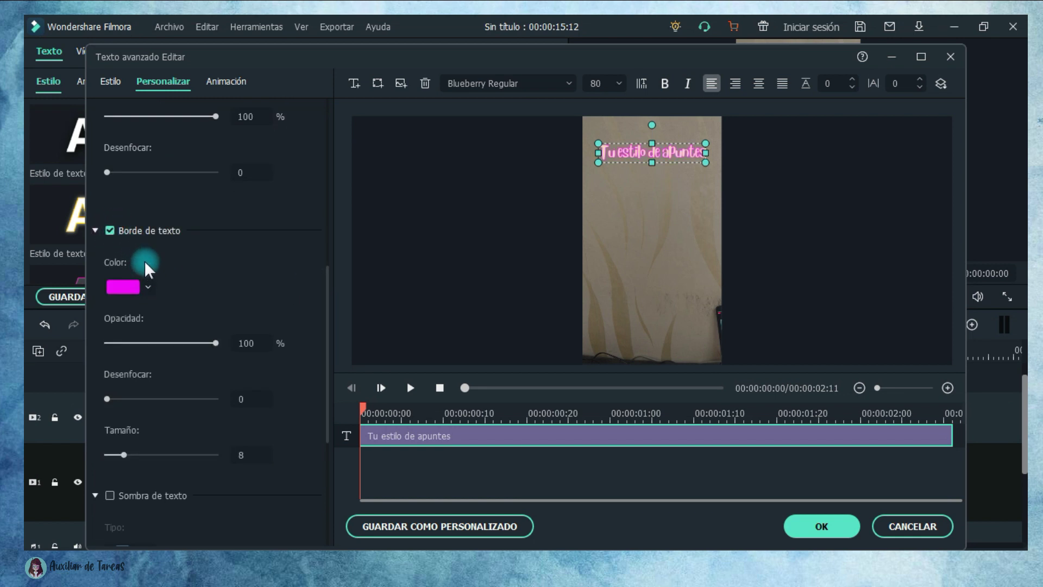
click(148, 287)
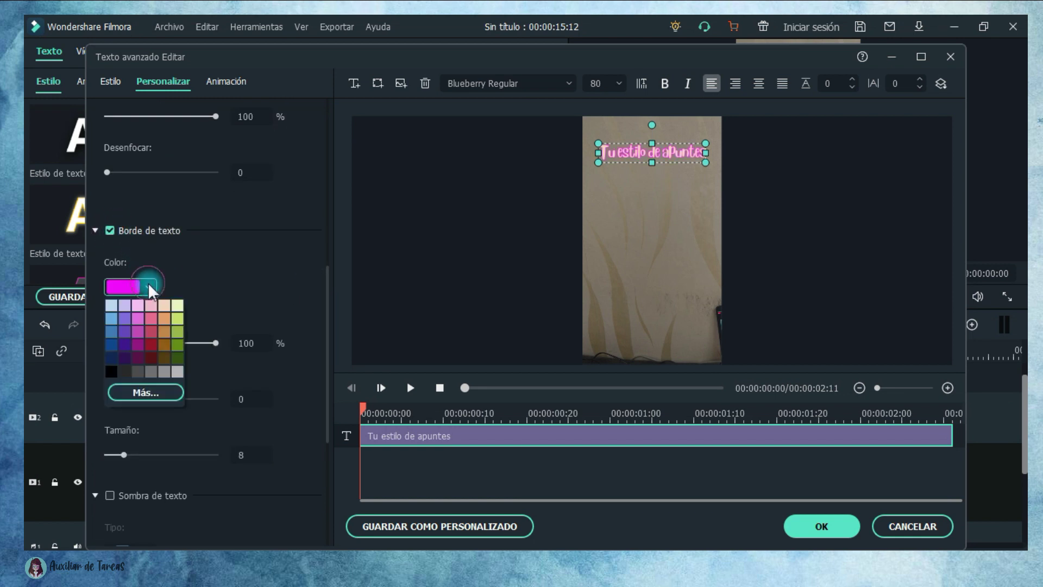
click(166, 359)
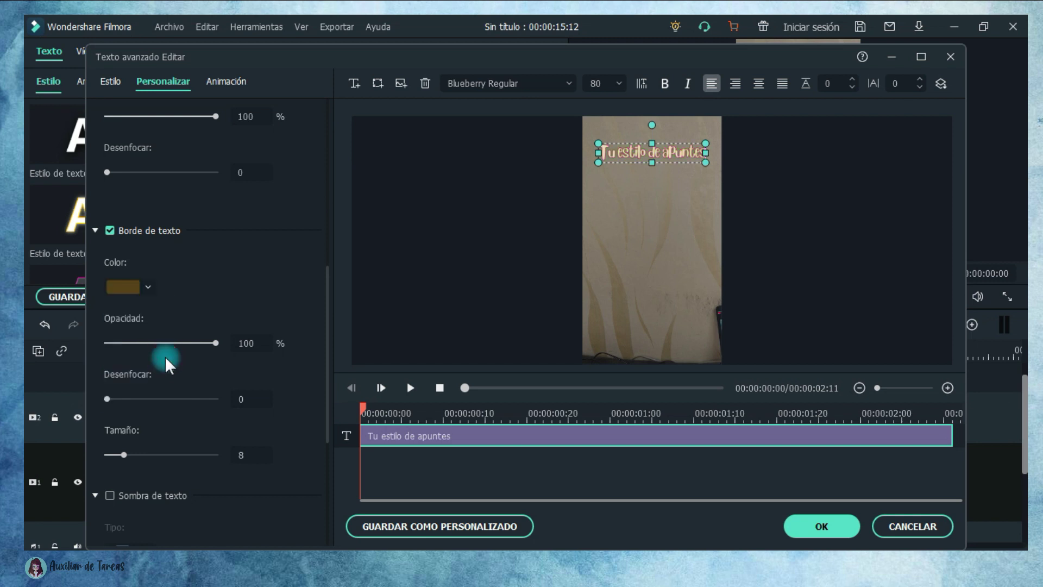
click(148, 288)
click(166, 344)
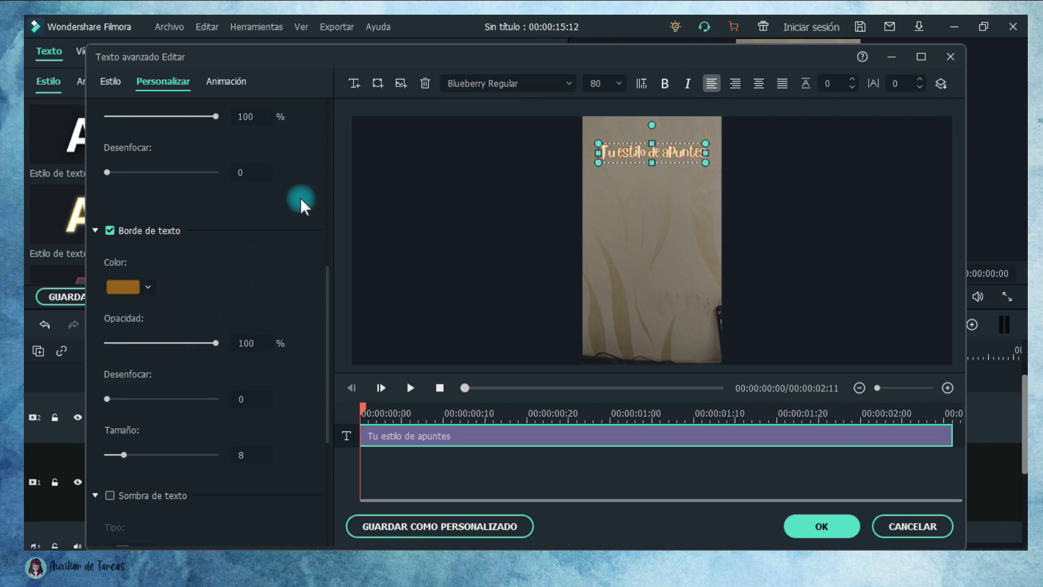
Step: Add a second text "Según tu signo" starting at 00:00:01:10, with a lilac fill, dark purple border and size 105
click(700, 444)
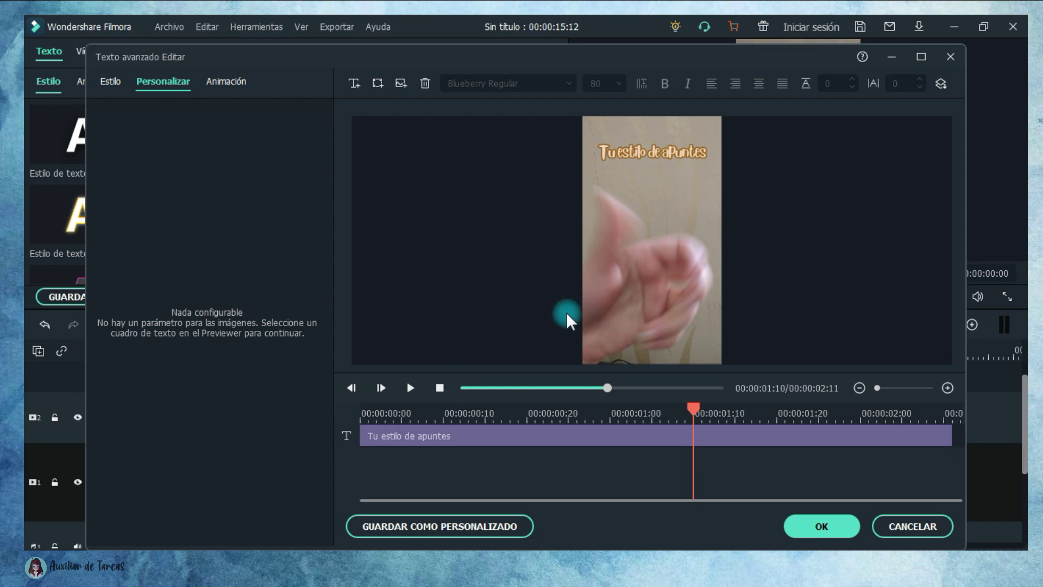
click(354, 84)
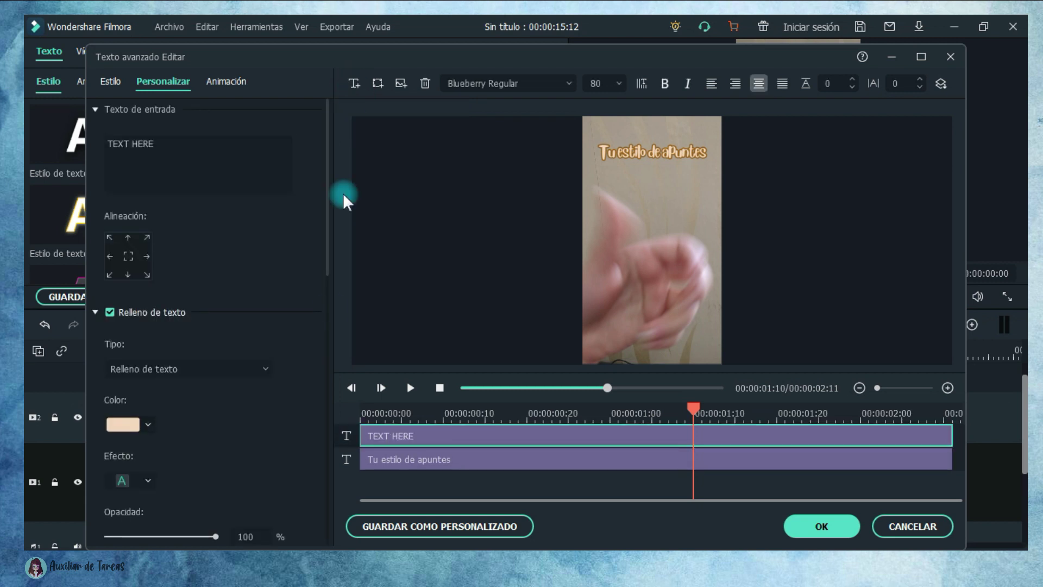
click(363, 439)
drag(363, 439, 697, 444)
triple_click(130, 144)
text(Según tu signo)
scroll(217, 271, down, 5)
click(822, 247)
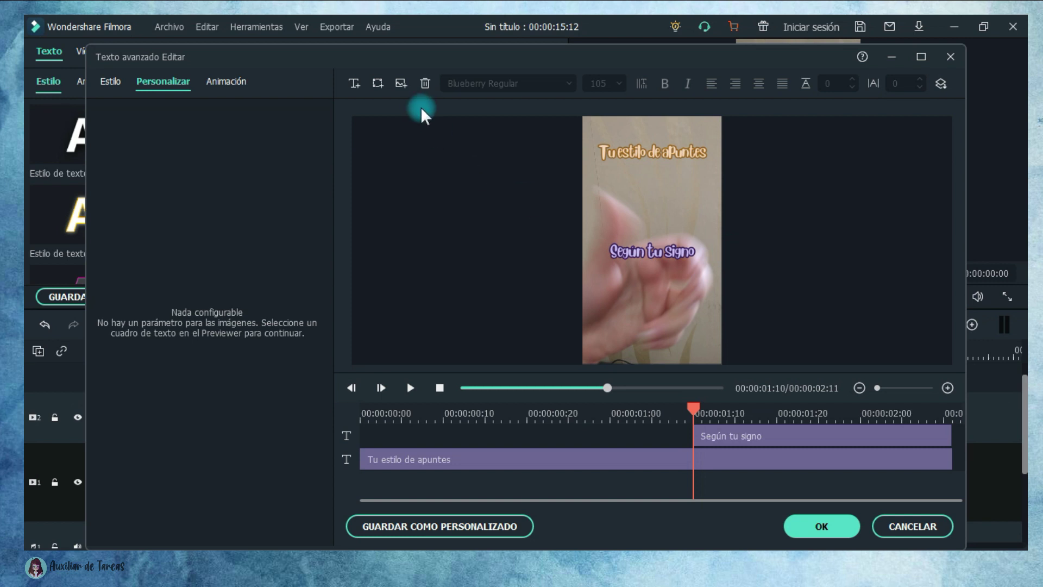
Step: Insert the image sparkles-lg.png, shrink it to a small icon and place it beside the "Según tu signo" text
click(399, 87)
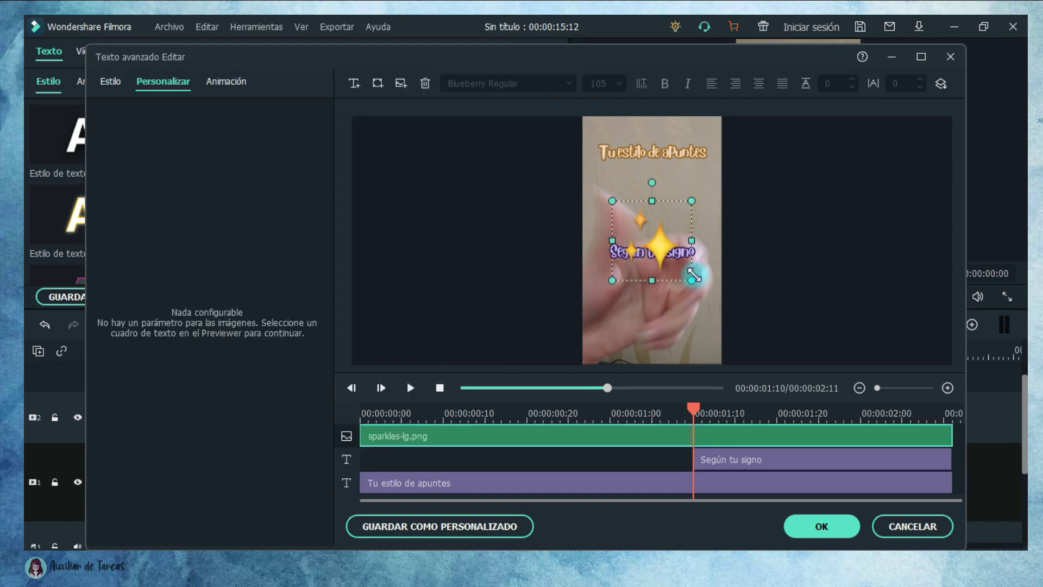
drag(694, 275, 632, 226)
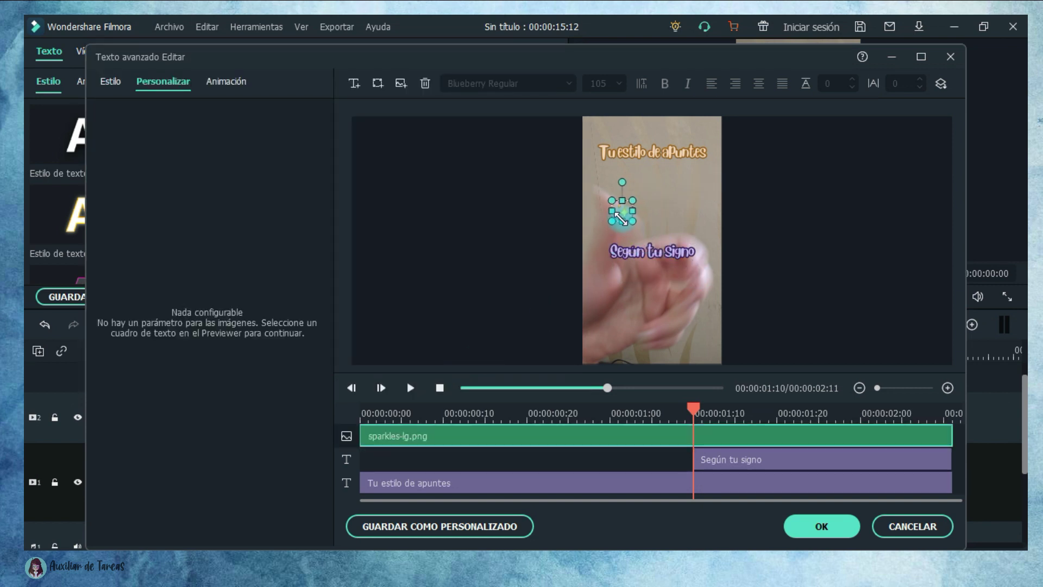
drag(622, 212, 683, 249)
Step: Apply the Desvanecer1 animation to the "Según tu signo" text and accept the advanced title edits
click(712, 462)
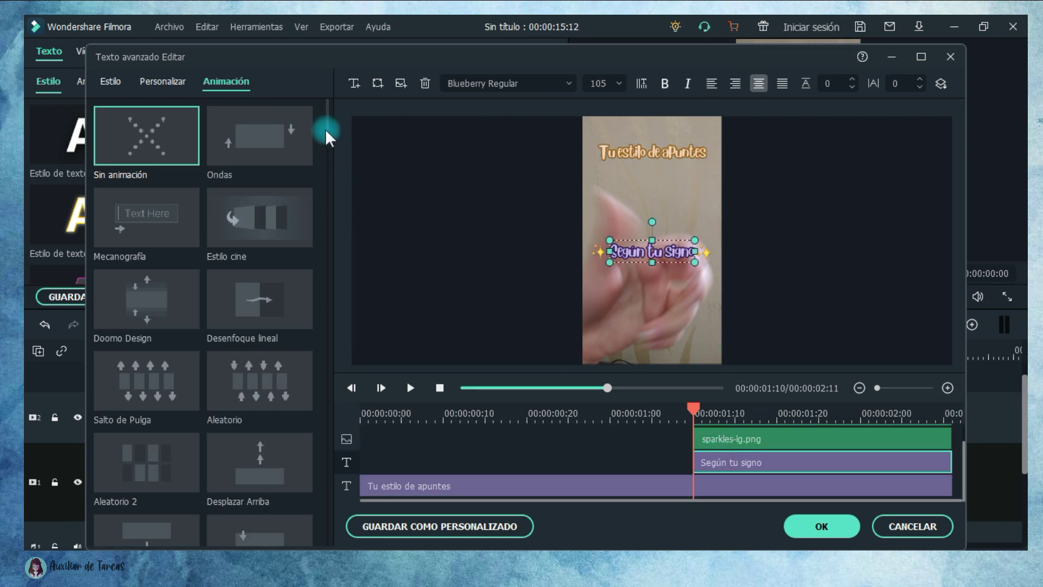
drag(329, 136, 155, 365)
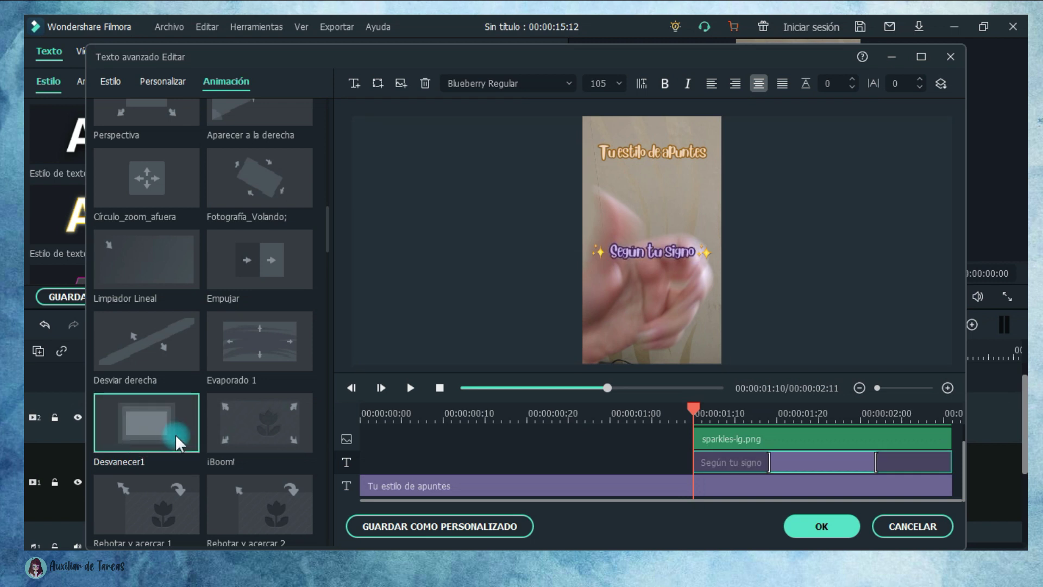
click(738, 447)
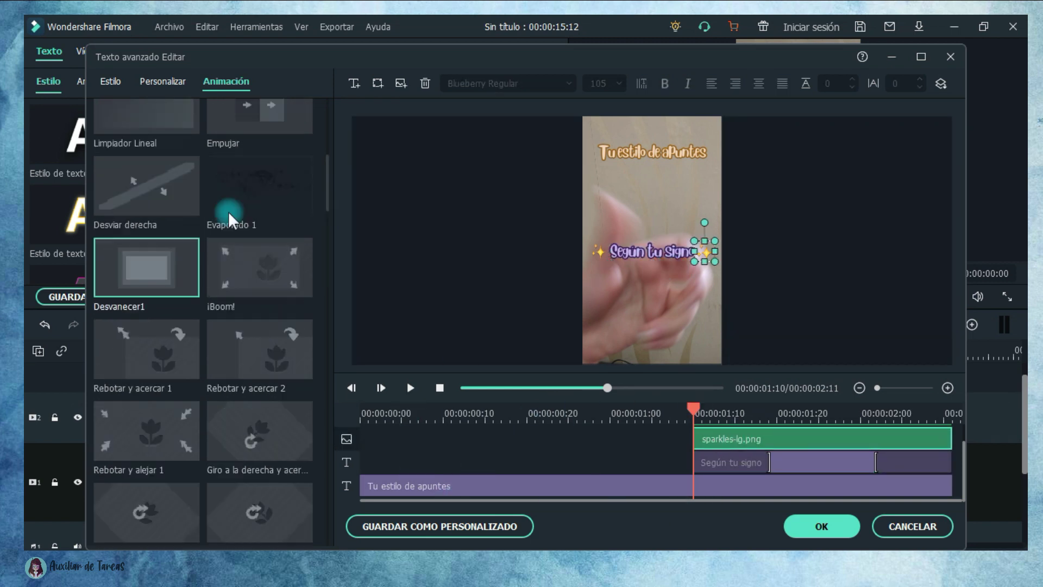
scroll(594, 433, up, 2)
click(830, 526)
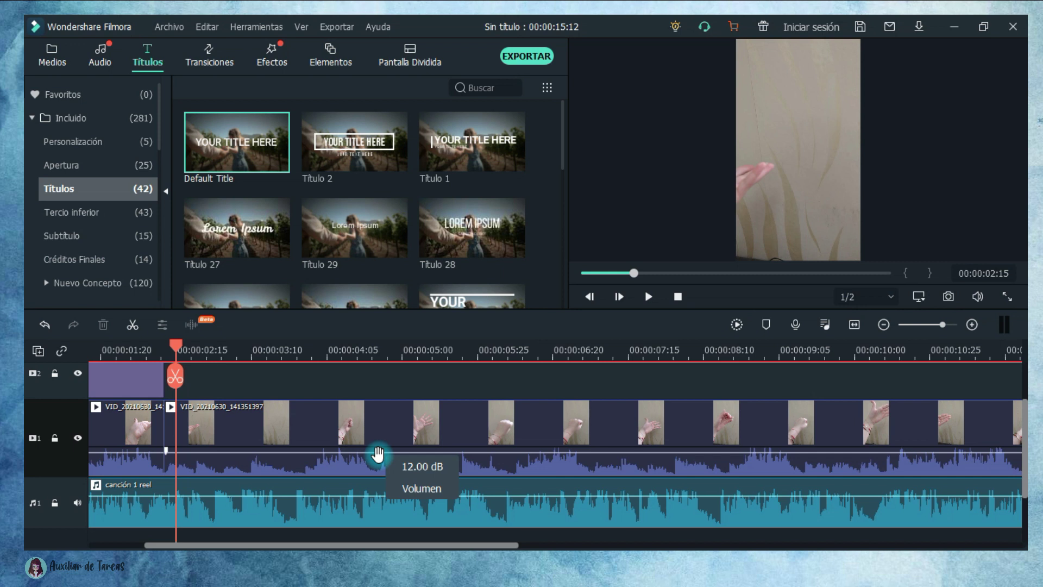
Step: Lower the audio volume of both hand-video clips to silence and lock the song track
drag(378, 455, 373, 490)
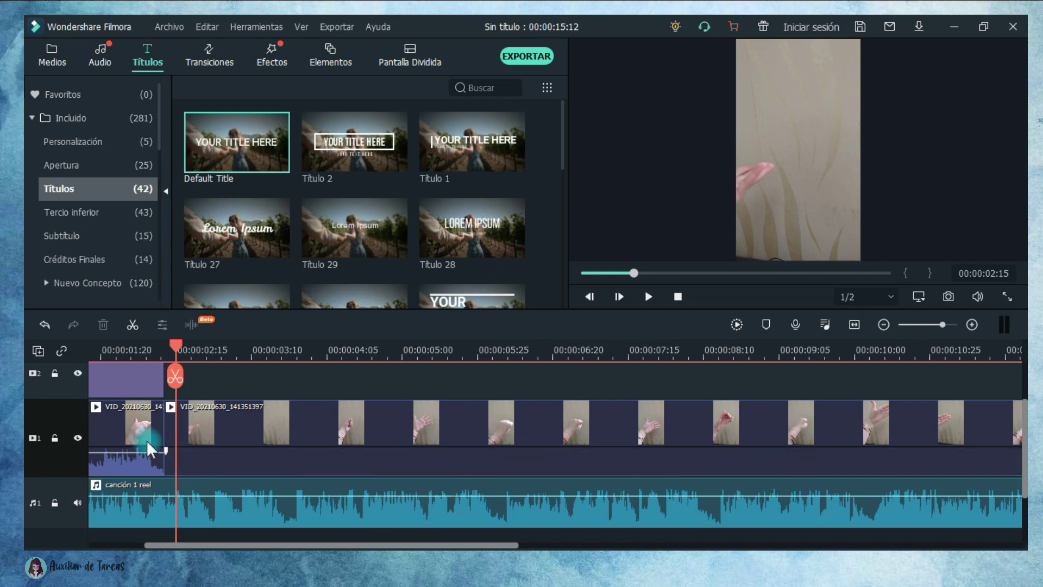
drag(147, 450, 142, 484)
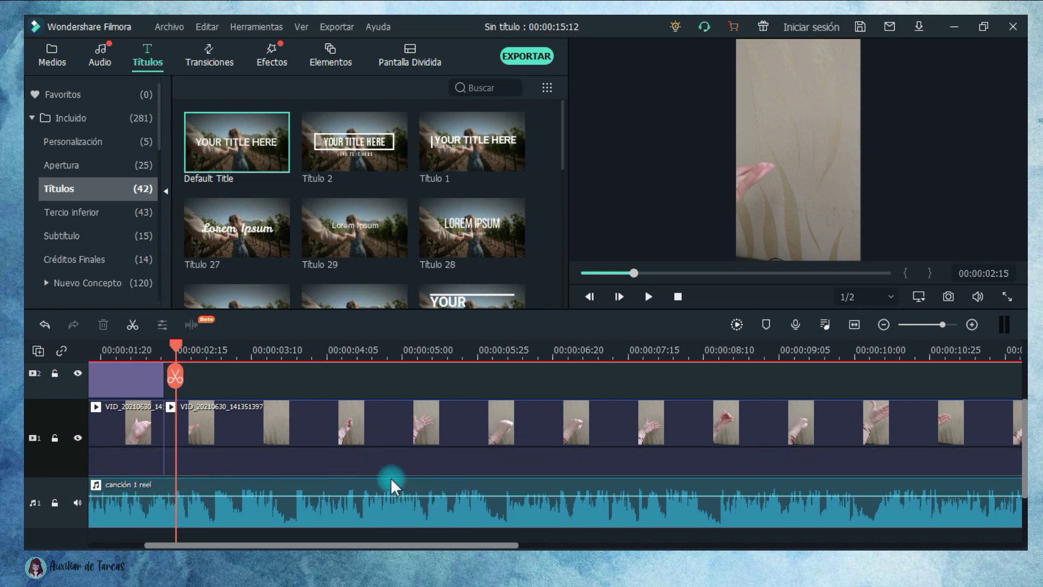
click(164, 350)
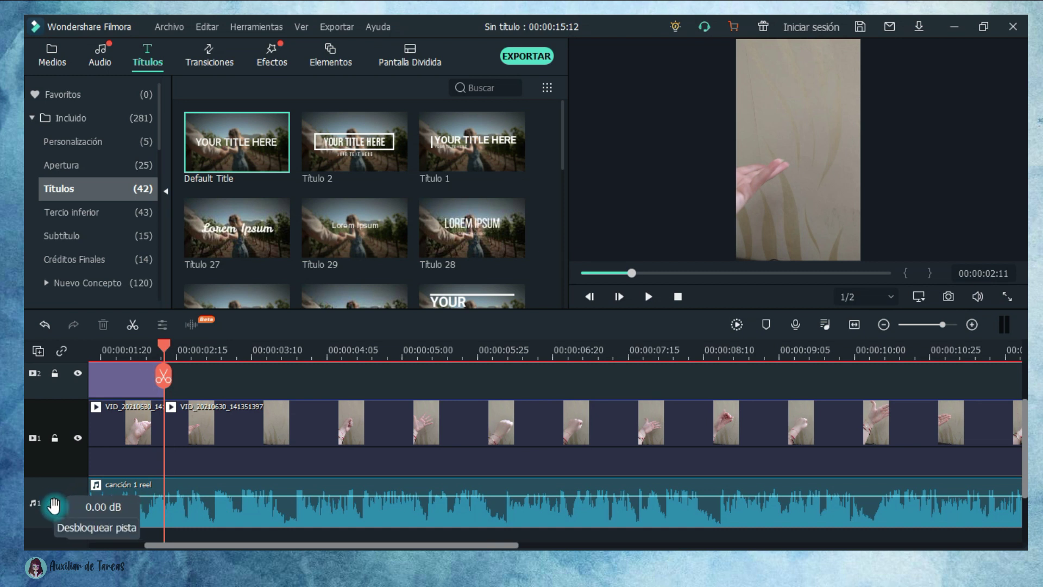
click(54, 504)
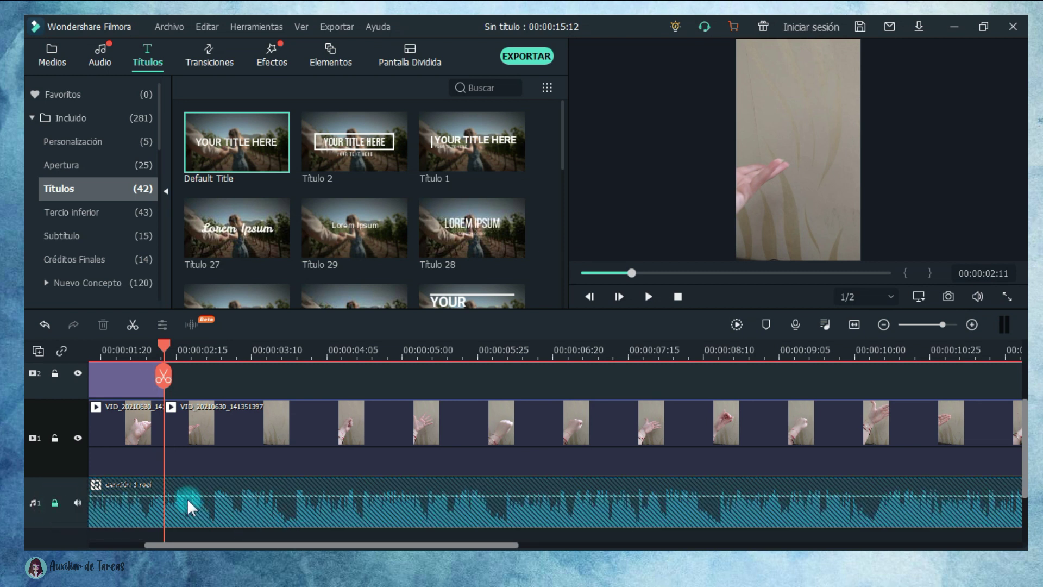
Step: Add a marker at 00:00:02:26 and split the hand video at that point
drag(161, 347, 213, 396)
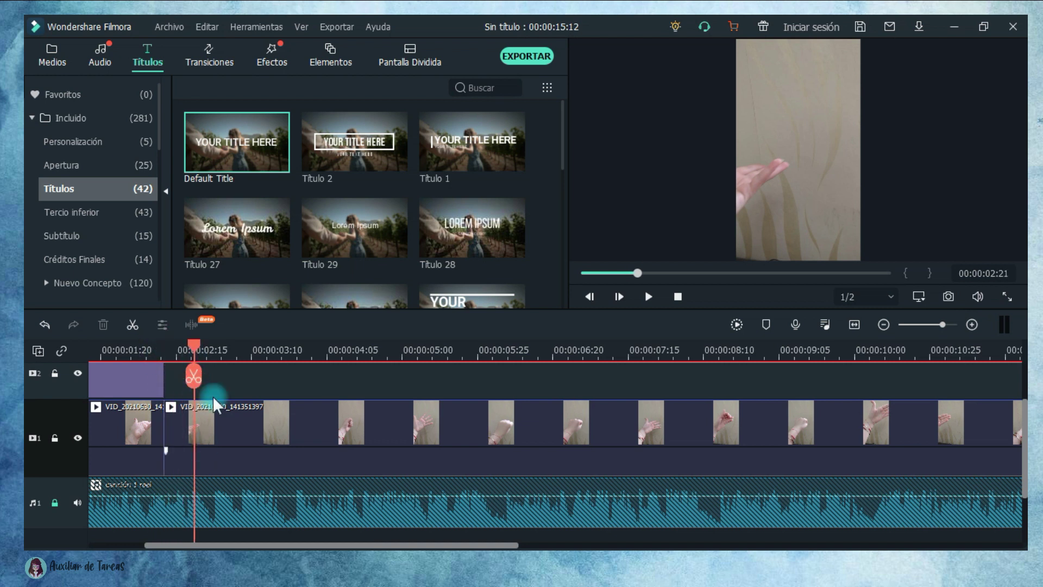
click(210, 507)
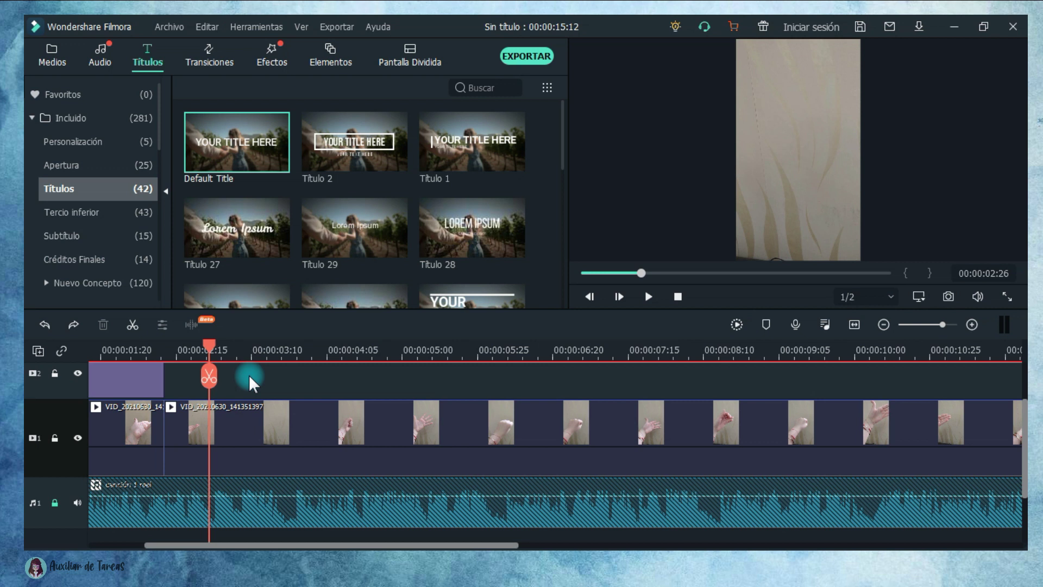
key(m)
drag(207, 343, 282, 359)
click(214, 437)
click(209, 376)
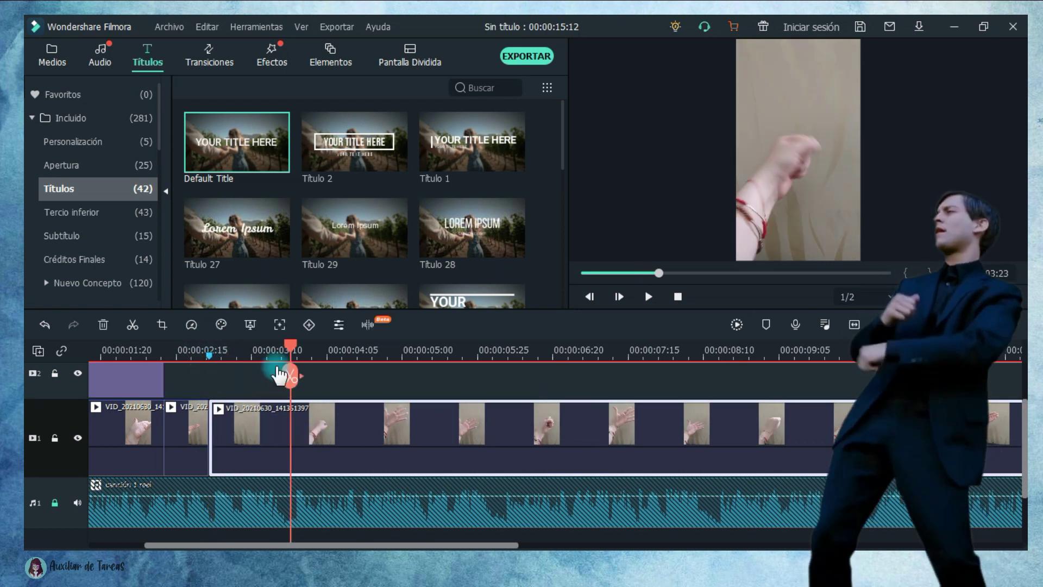
Step: Play the video for the next gesture change and undo the last marker and split edits
click(338, 376)
click(648, 296)
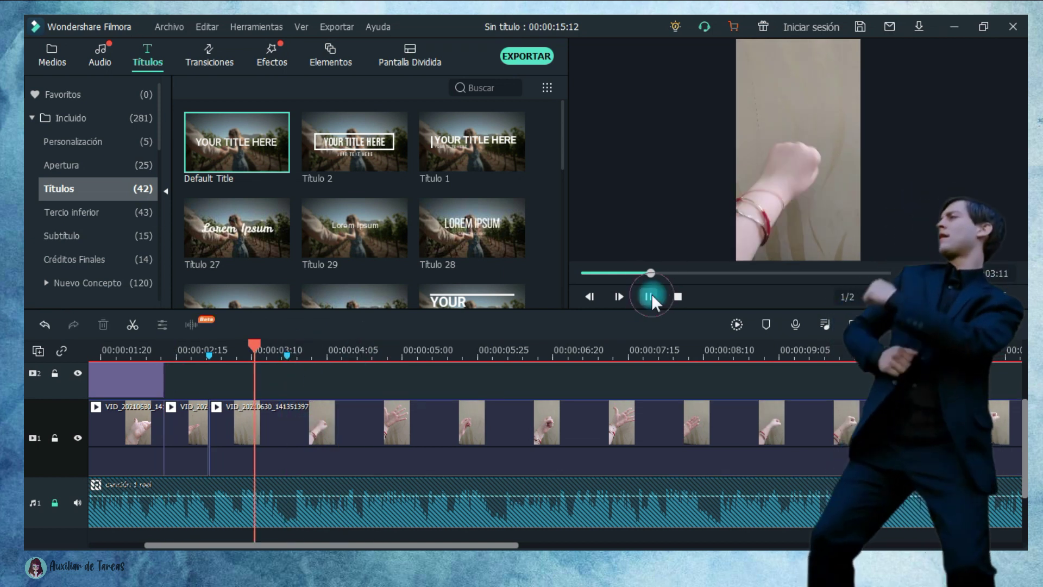
click(168, 376)
click(415, 350)
click(43, 325)
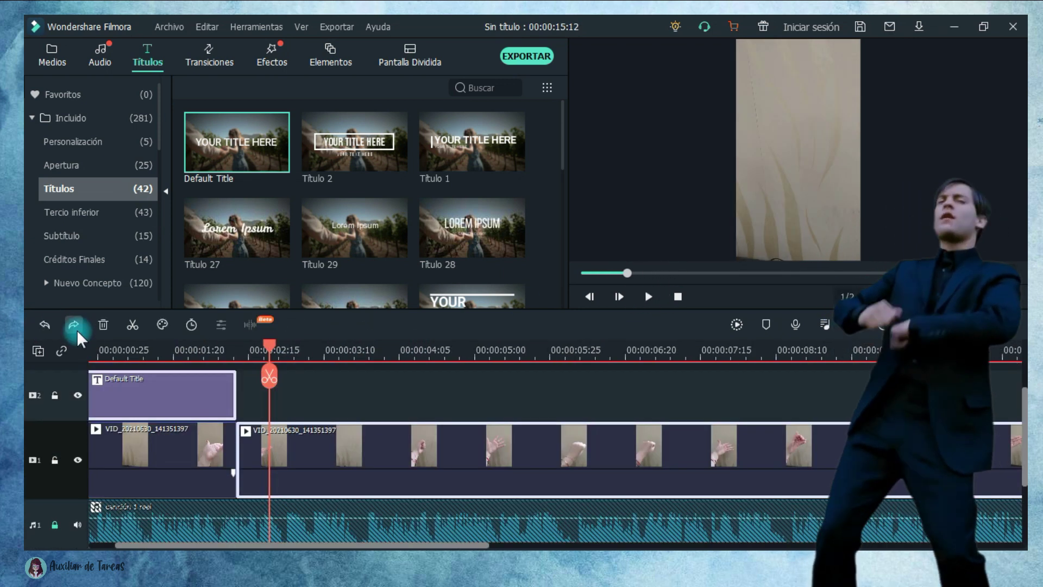
Step: Mark and split the hand video at the next gesture changes, 00:00:03:22 and just after 00:00:05:00
click(648, 297)
click(405, 359)
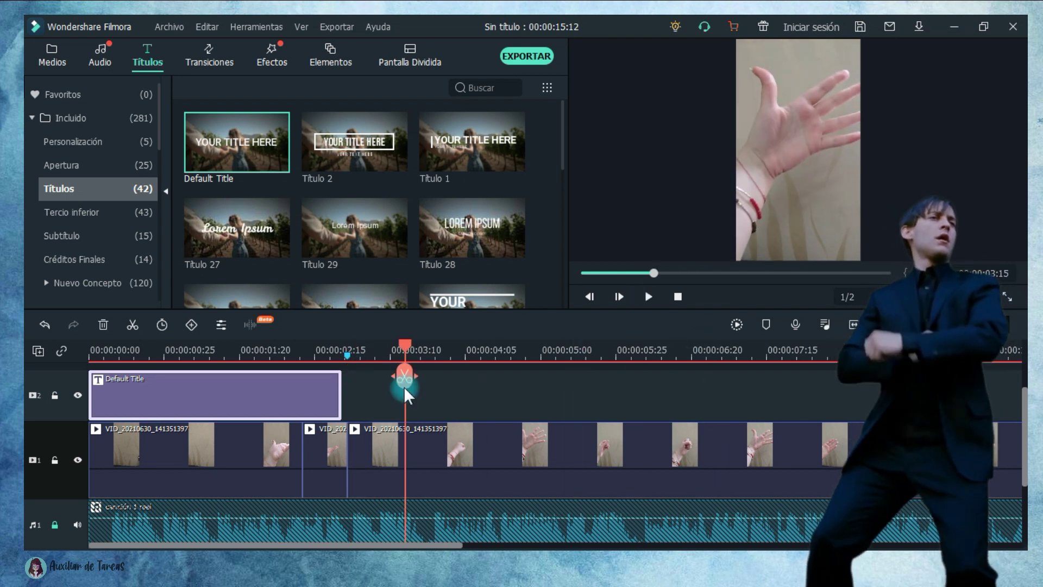
click(650, 296)
click(427, 376)
click(592, 359)
click(592, 376)
click(646, 296)
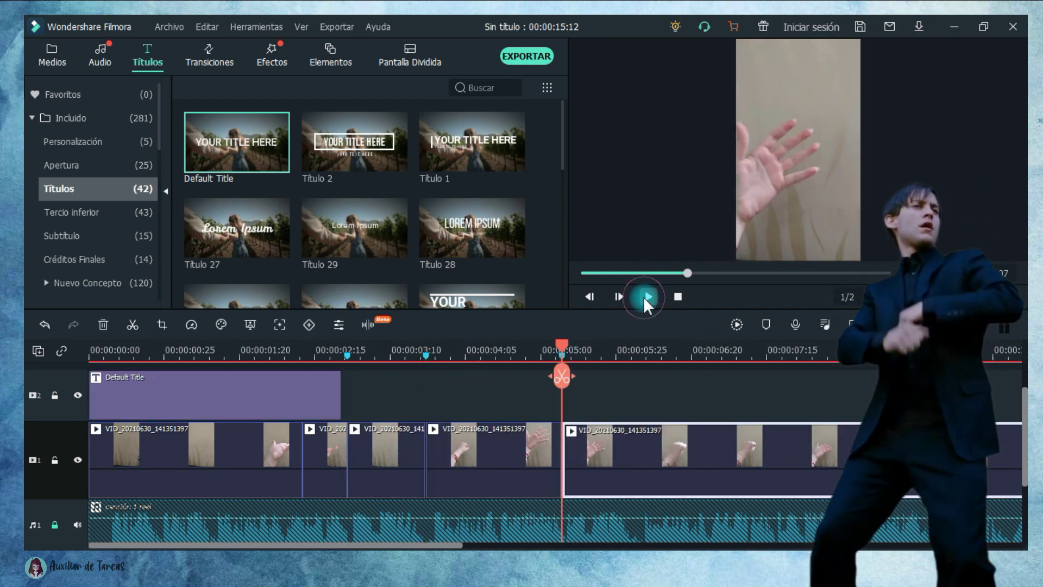
Step: Split the hand video at two further gesture changes, just before 00:00:06:20 and just before 00:00:08:10
click(598, 352)
click(747, 348)
click(636, 350)
click(649, 297)
key(ctrl+b)
Step: Add a Default Title at 00:00:02:26 over the third clip, reading "Piscis Libra Cáncer", styled with a handwritten font and purple border
click(527, 351)
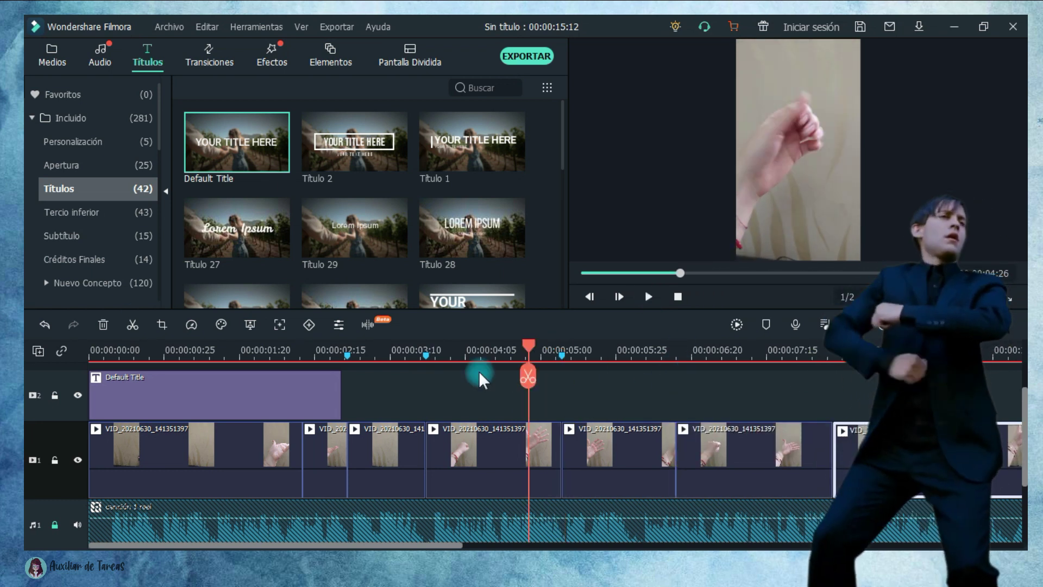
click(317, 350)
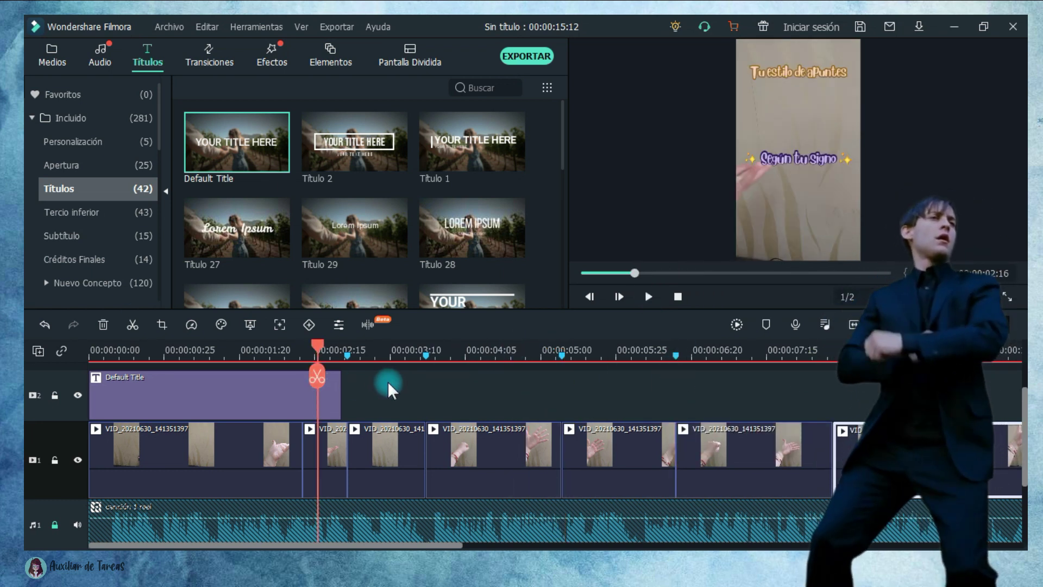
drag(318, 347, 340, 356)
click(349, 361)
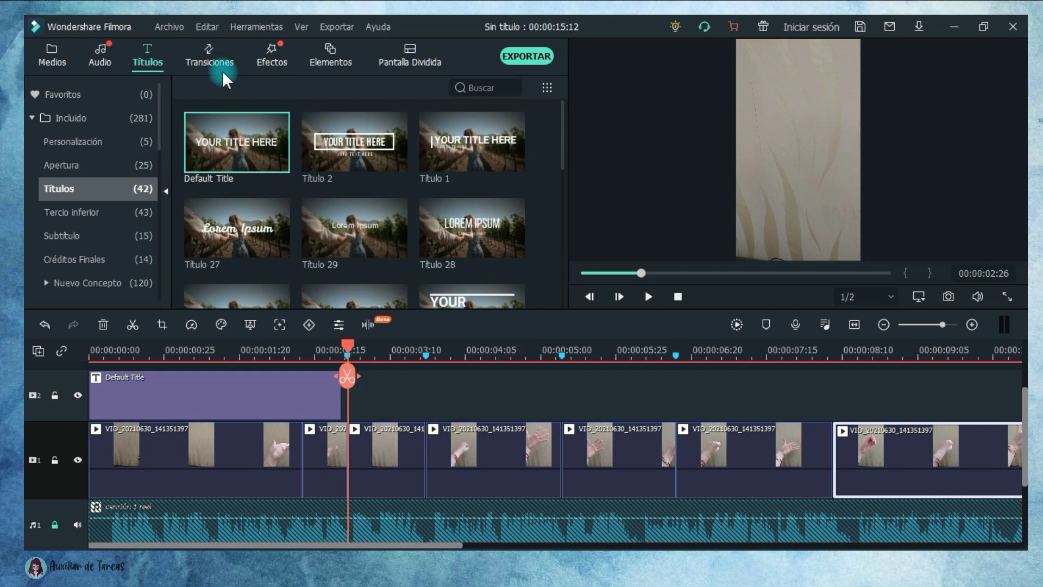
drag(259, 154, 366, 397)
double_click(795, 401)
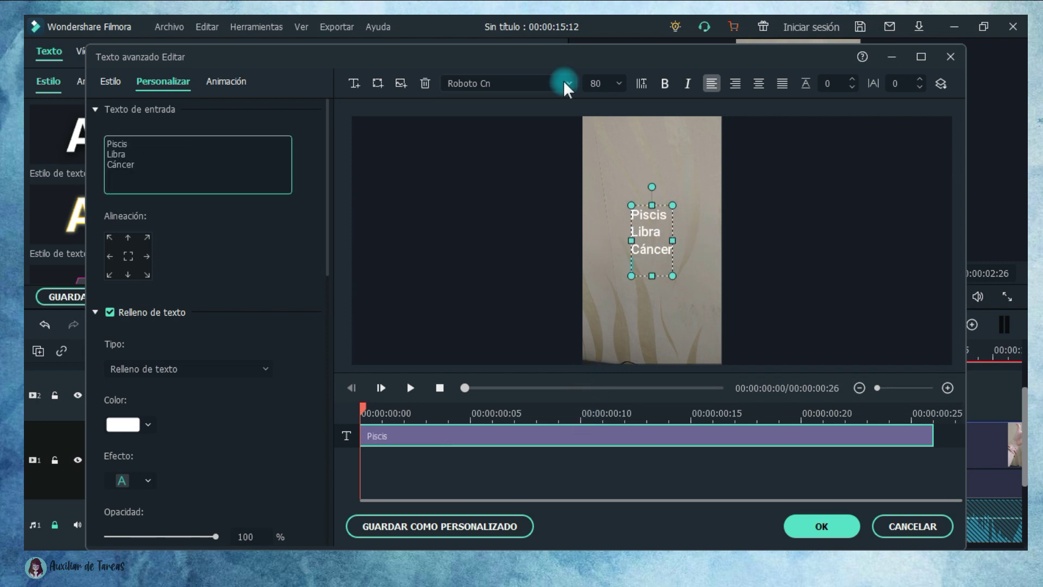
click(569, 83)
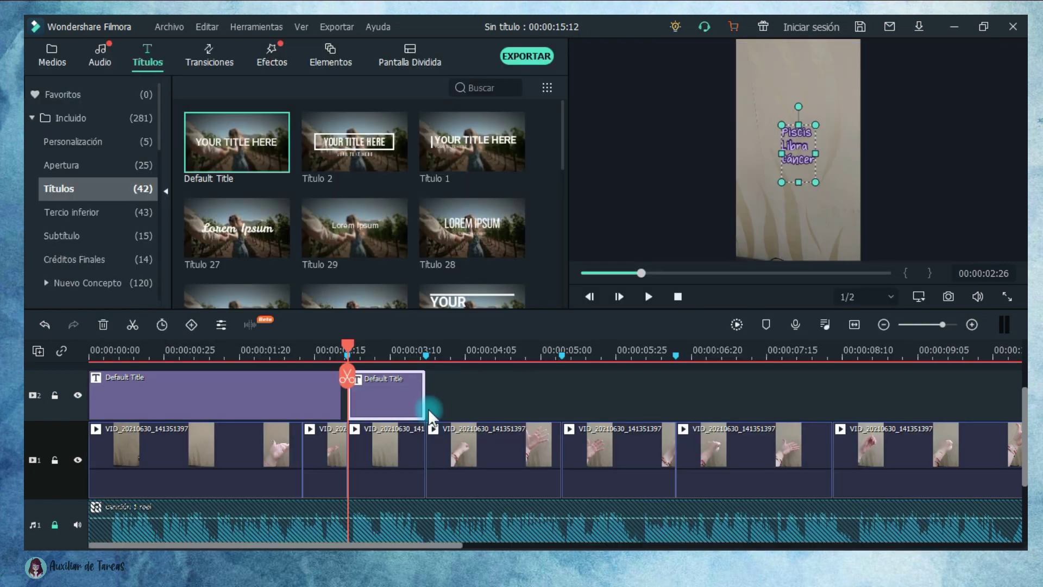
Step: Run motion tracking on the clip starting at 00:00:02:26, attach the Default Title to it and play back the result
click(396, 445)
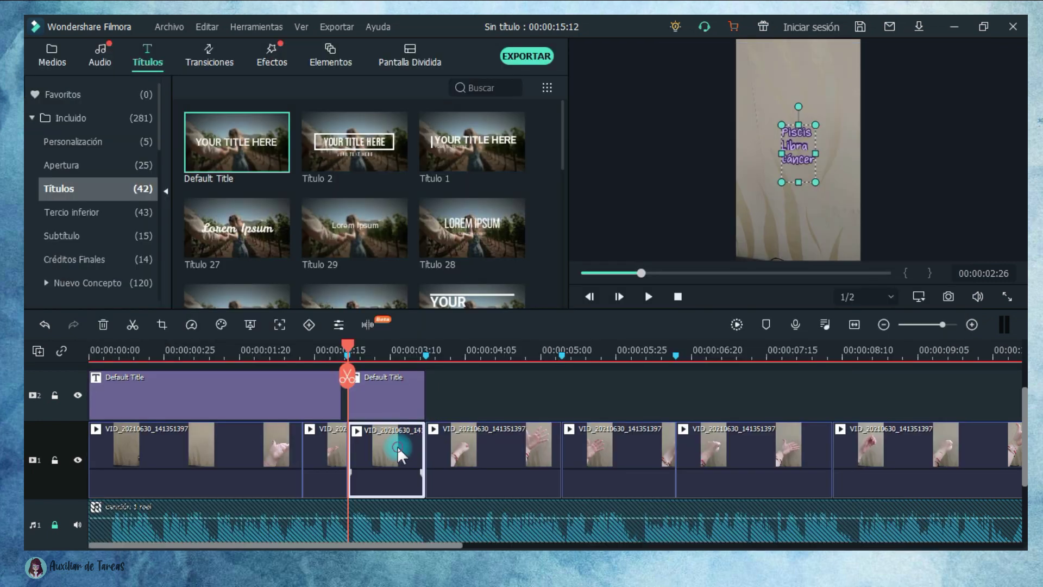
double_click(397, 445)
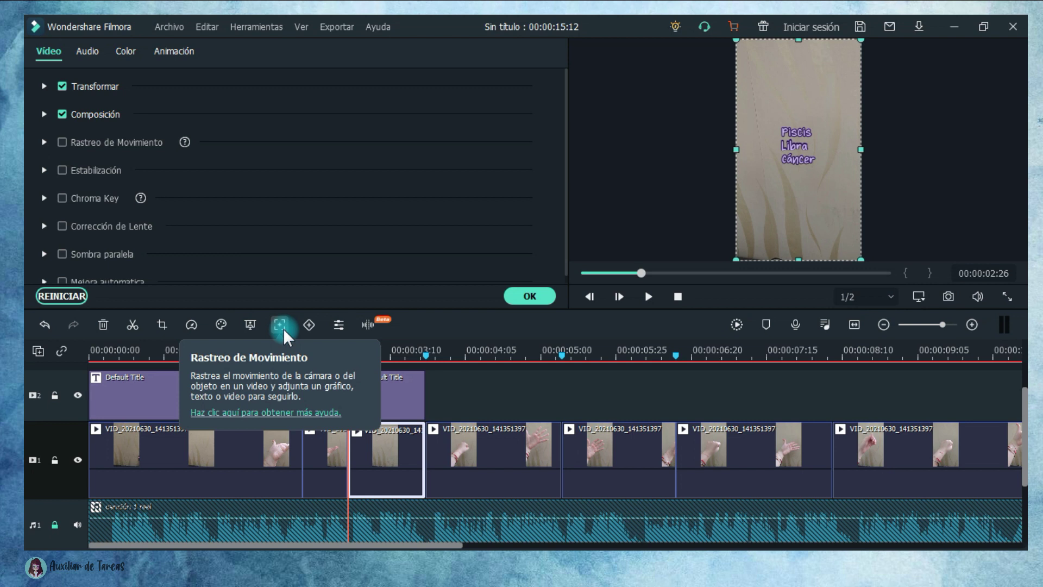
click(280, 325)
click(294, 213)
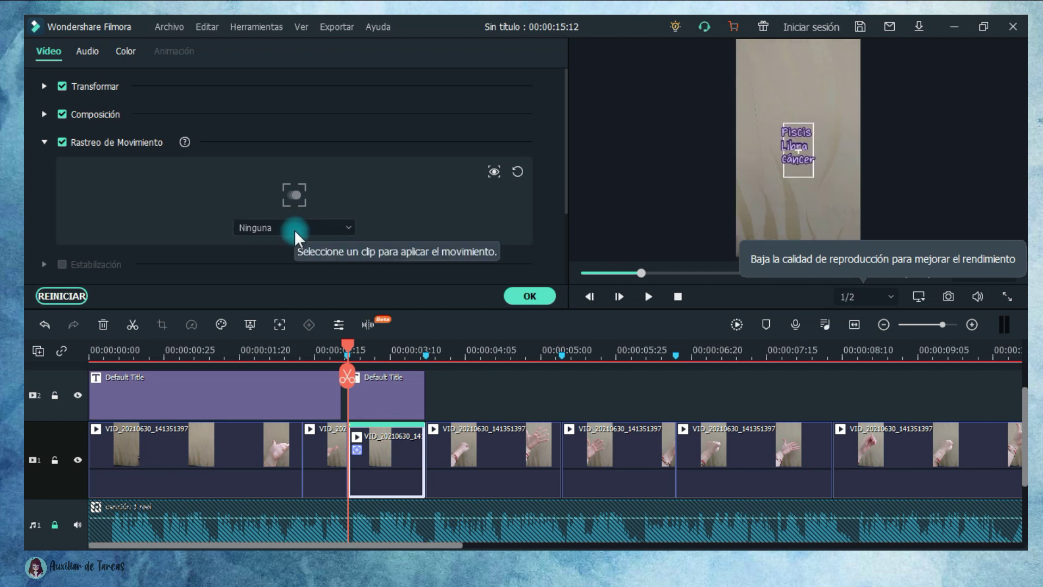
click(296, 235)
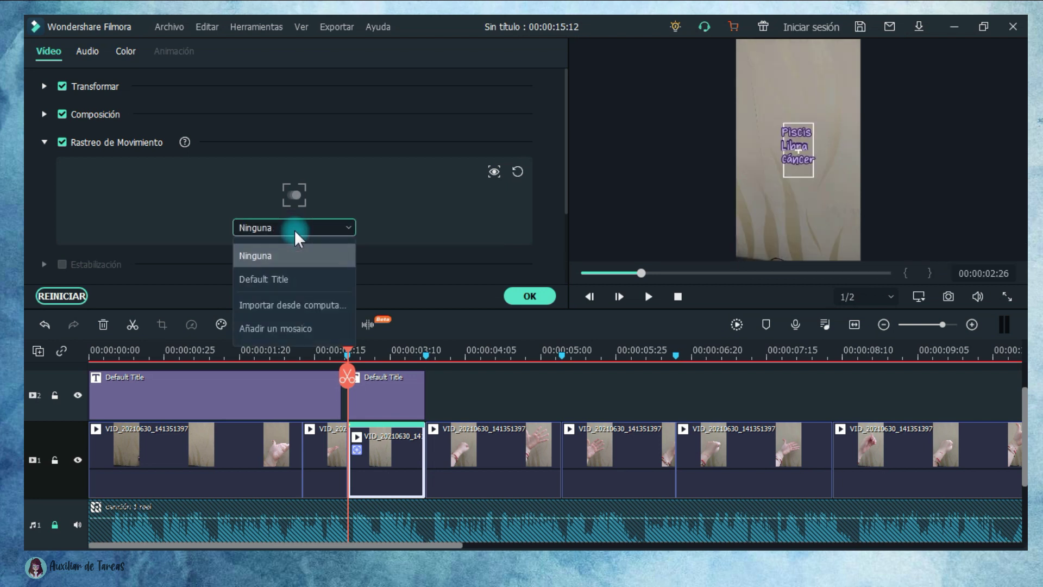
click(298, 282)
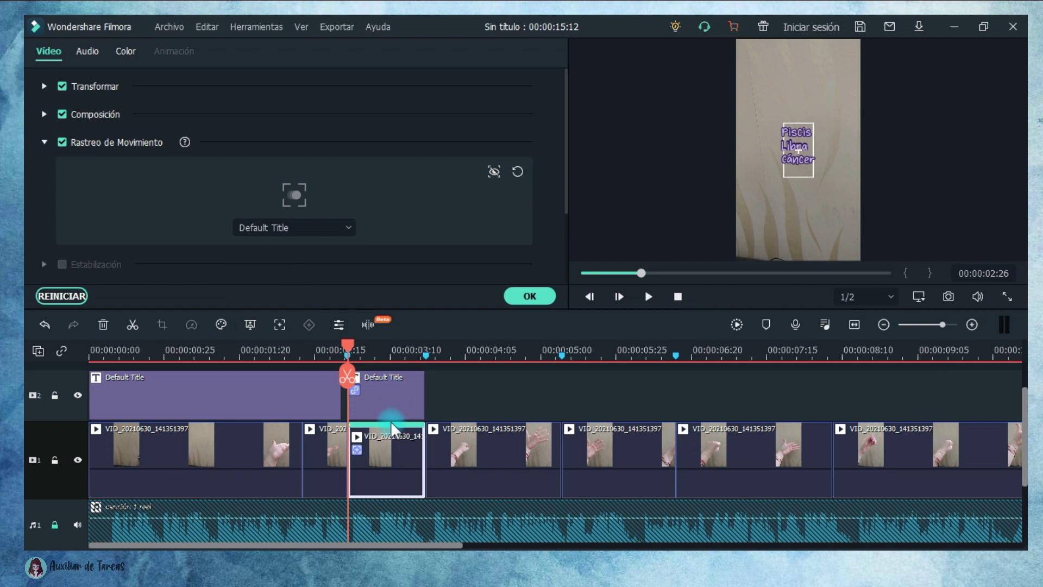
click(345, 347)
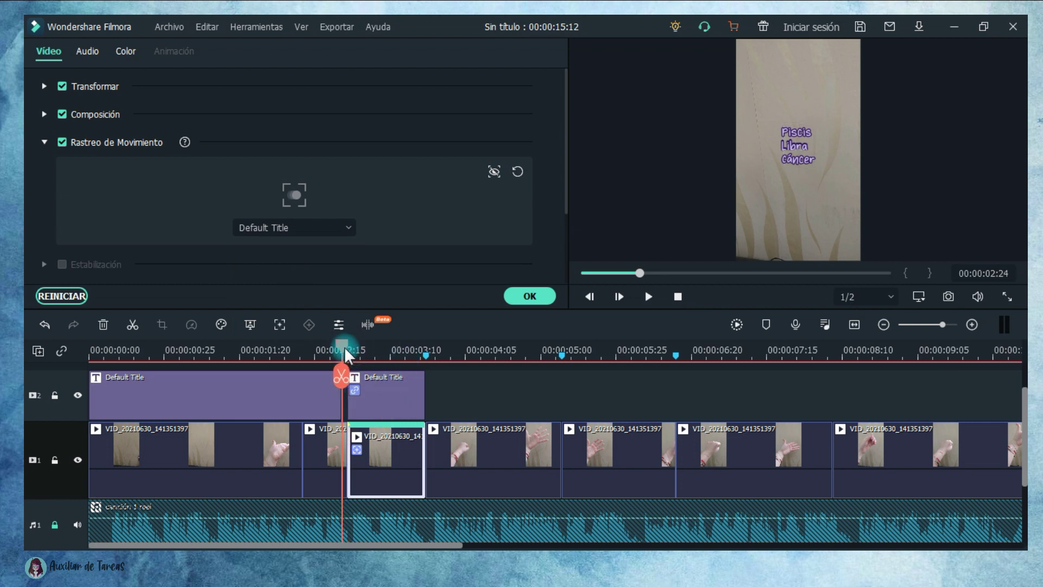
click(648, 296)
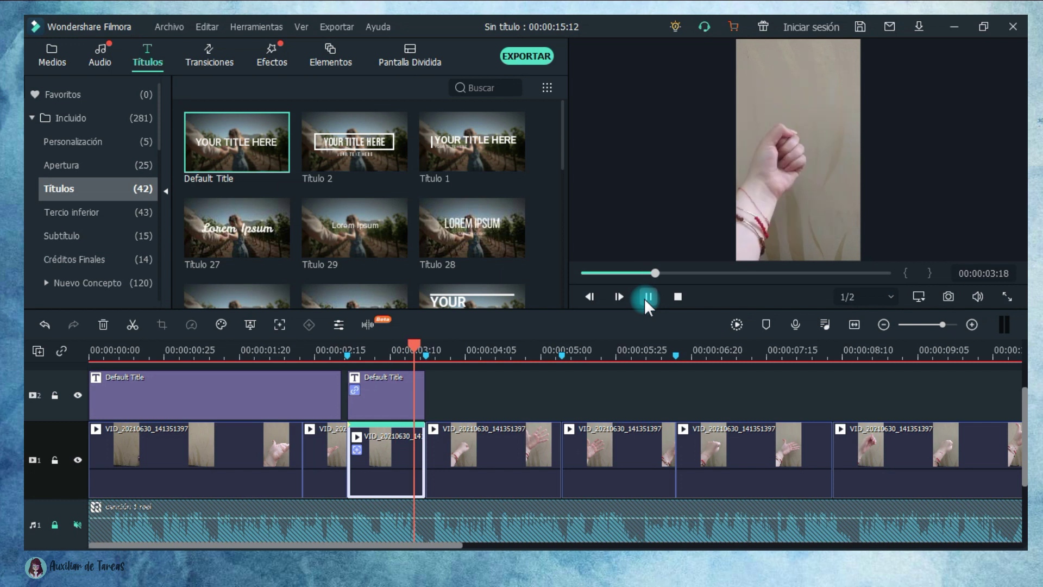
click(645, 298)
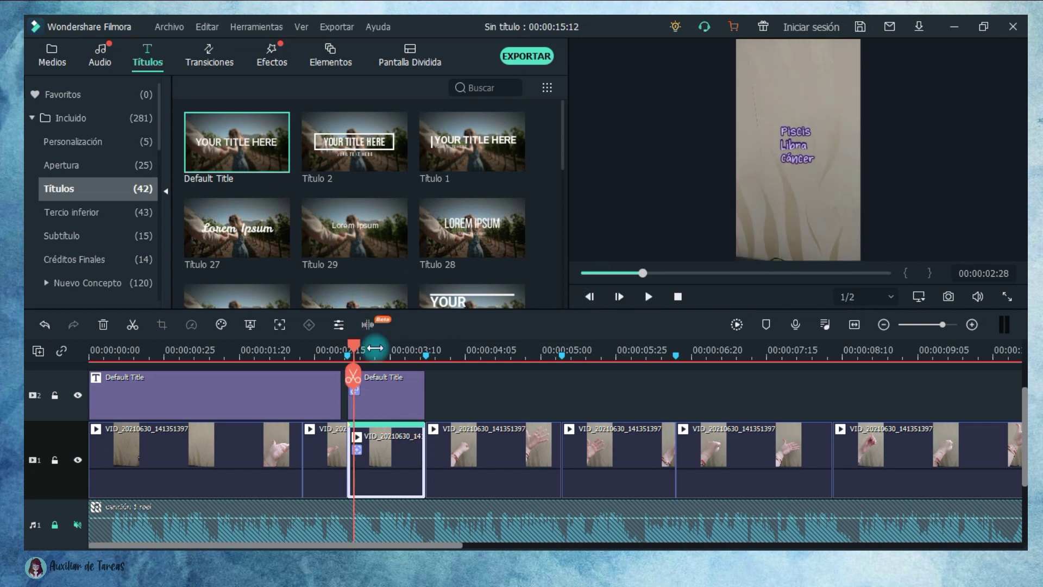
Step: Enable motion tracking on the clip starting at 00:00:03:22 and run the tracking on the hand
double_click(508, 437)
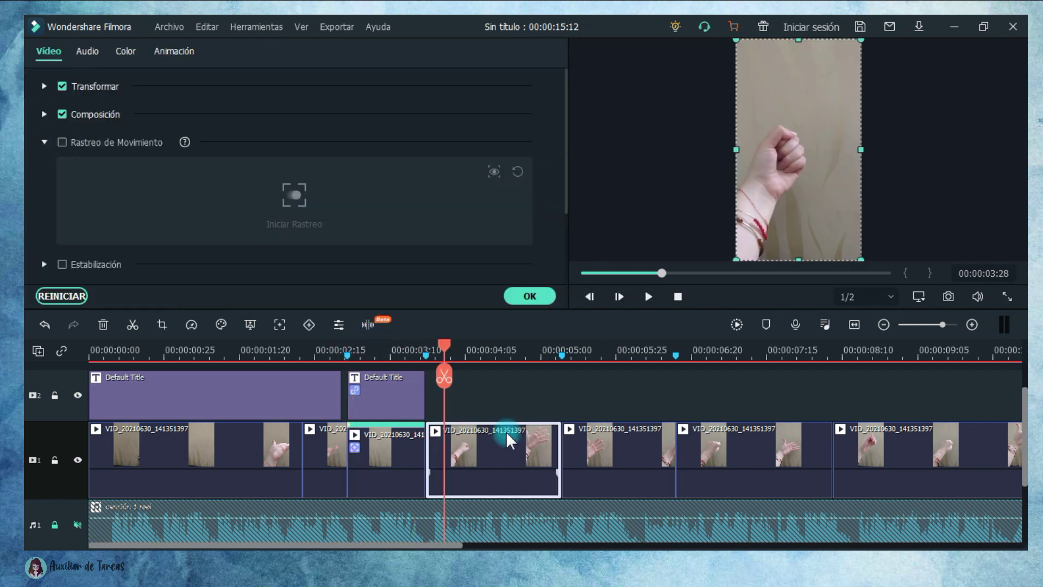
click(280, 324)
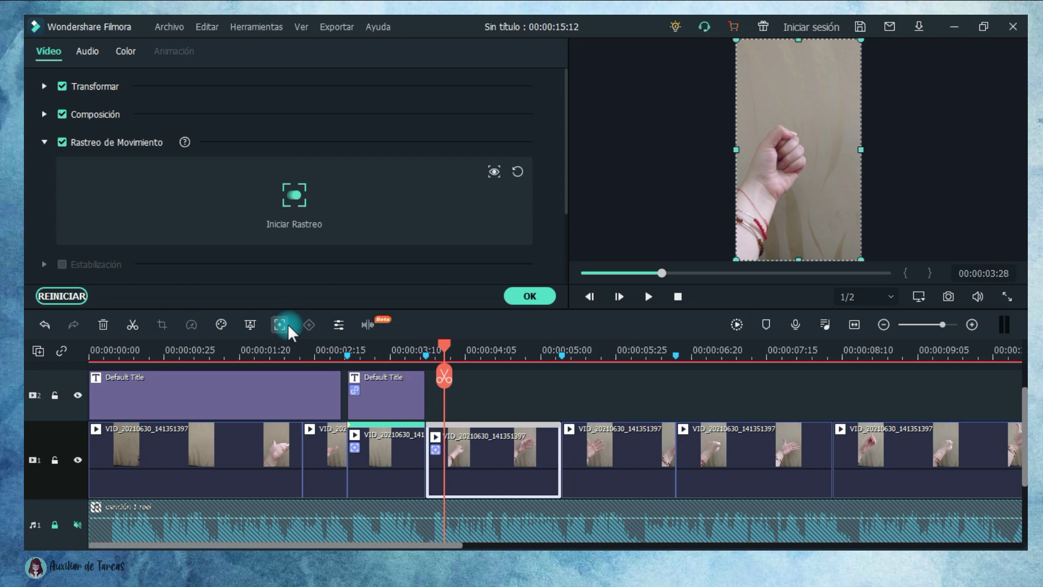
click(302, 213)
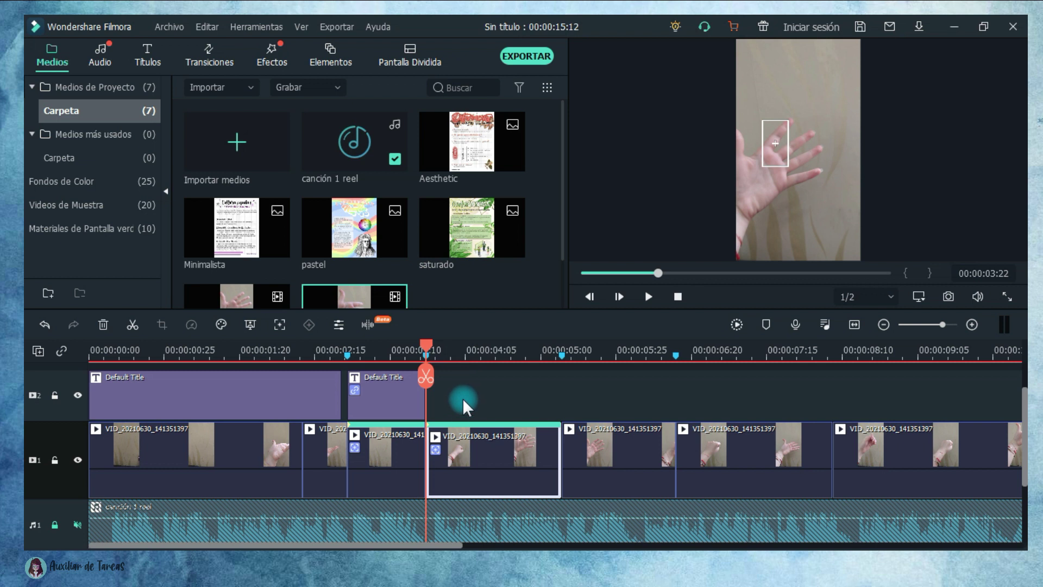
Step: Place the Minimalista image above the clip at 00:00:03:22, trim it to the clip's end and shrink it over the hand
drag(231, 233, 429, 394)
drag(801, 399, 558, 405)
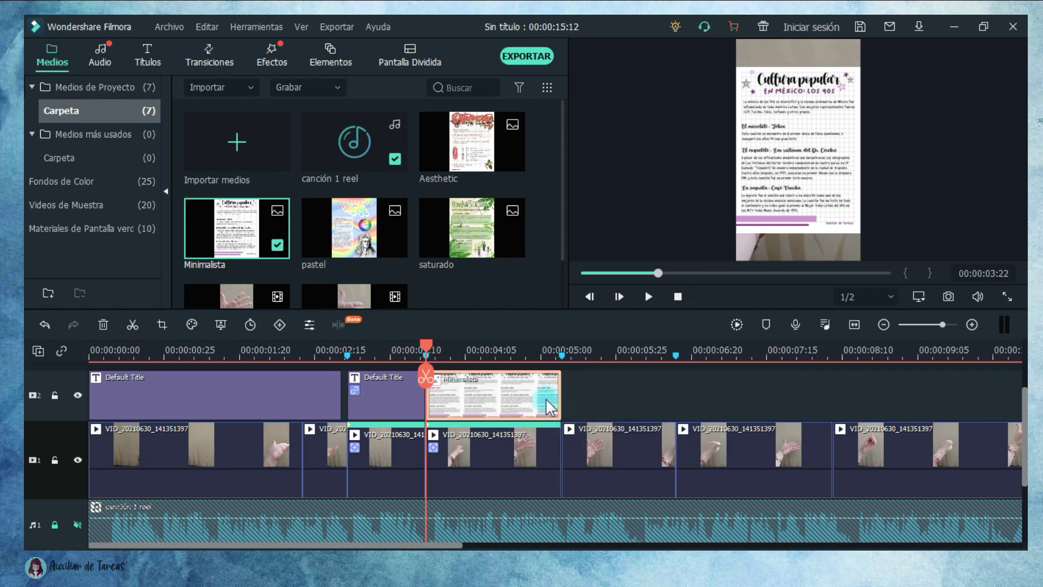
click(485, 421)
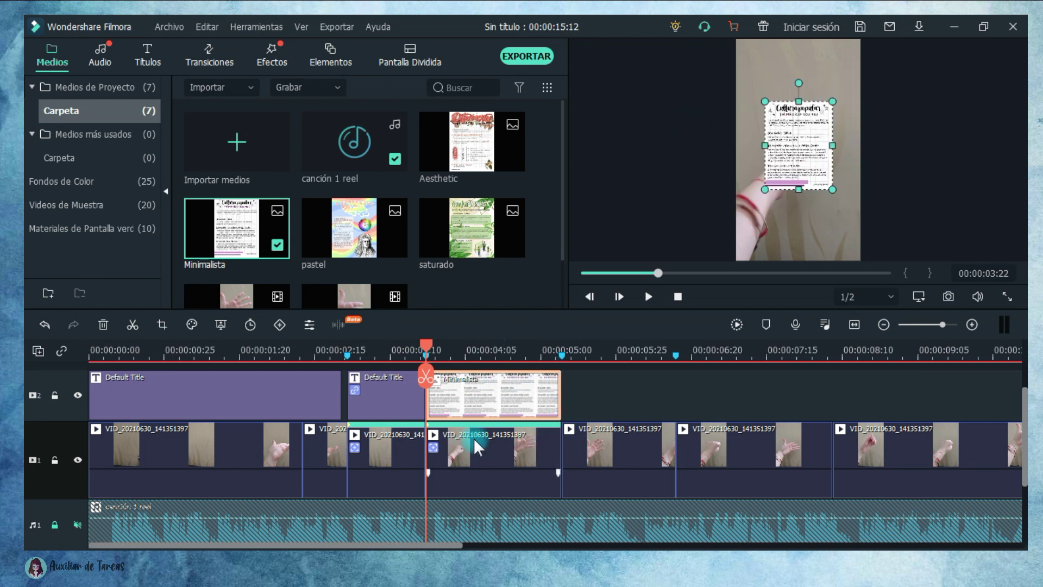
Step: Attach the Minimalista image to the motion tracking of the clip beneath it and play back the result
double_click(474, 438)
click(296, 226)
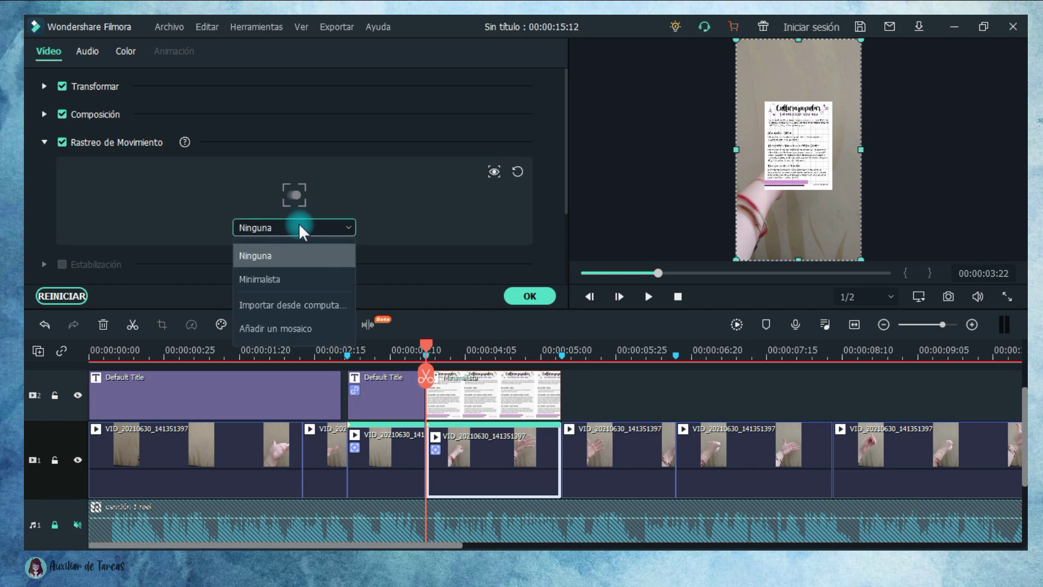
click(293, 278)
click(648, 296)
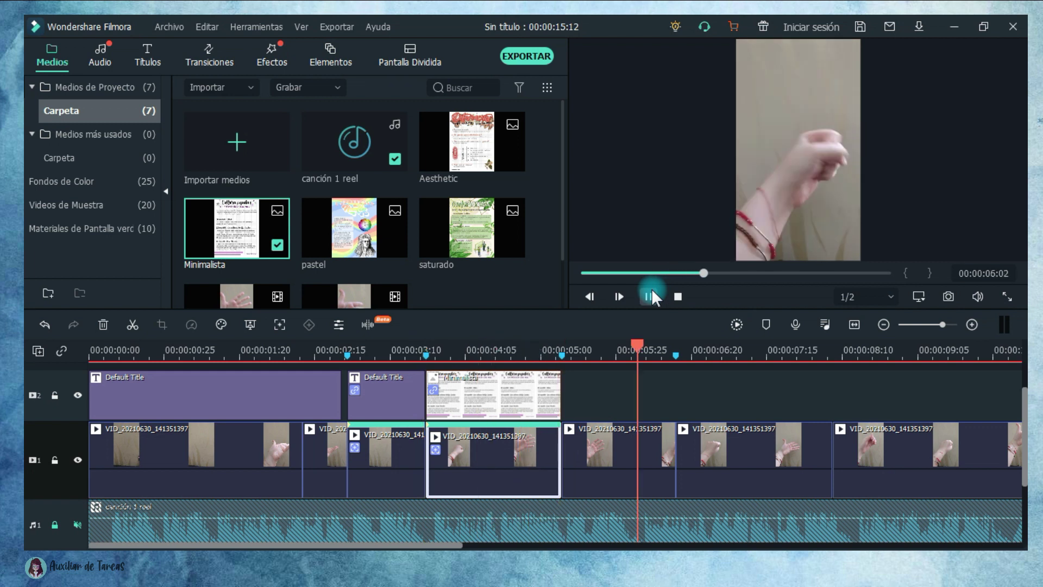
Step: Copy the motion-tracked Default Title above the clip at 00:00:02:26 and paste it with the playhead at 00:00:05:14
click(651, 296)
click(735, 339)
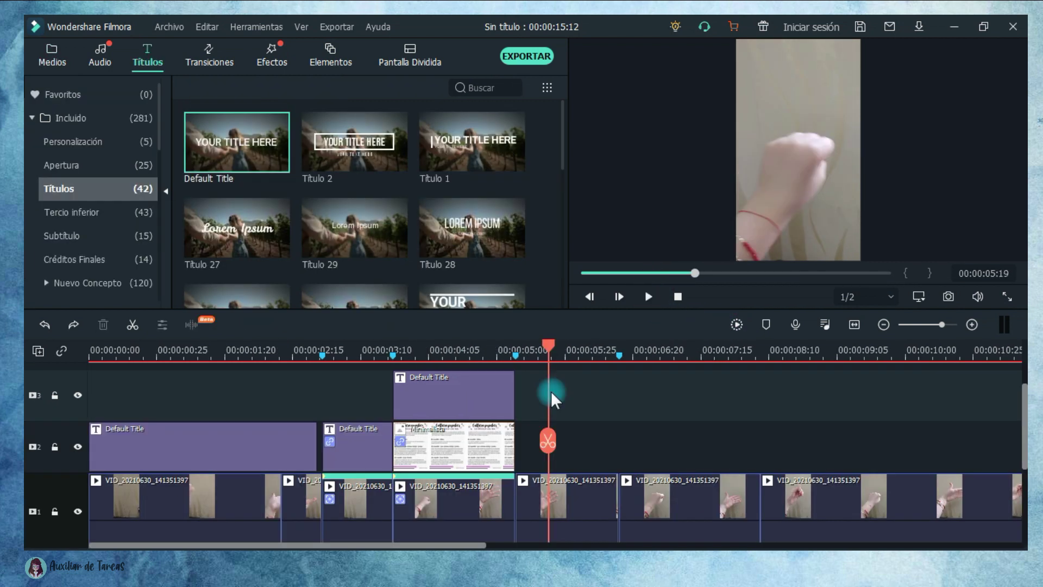
drag(548, 351, 535, 353)
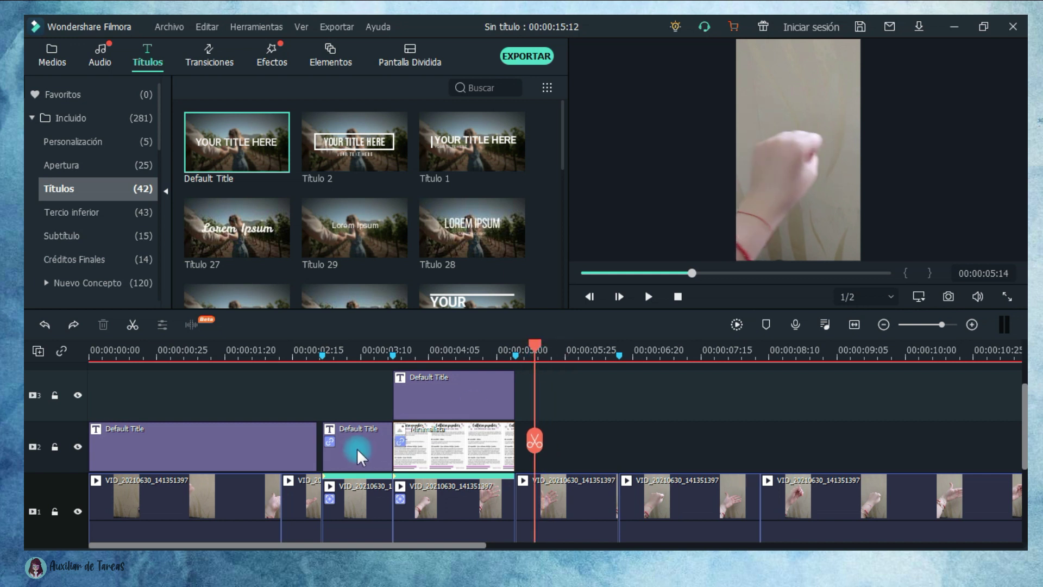
click(356, 448)
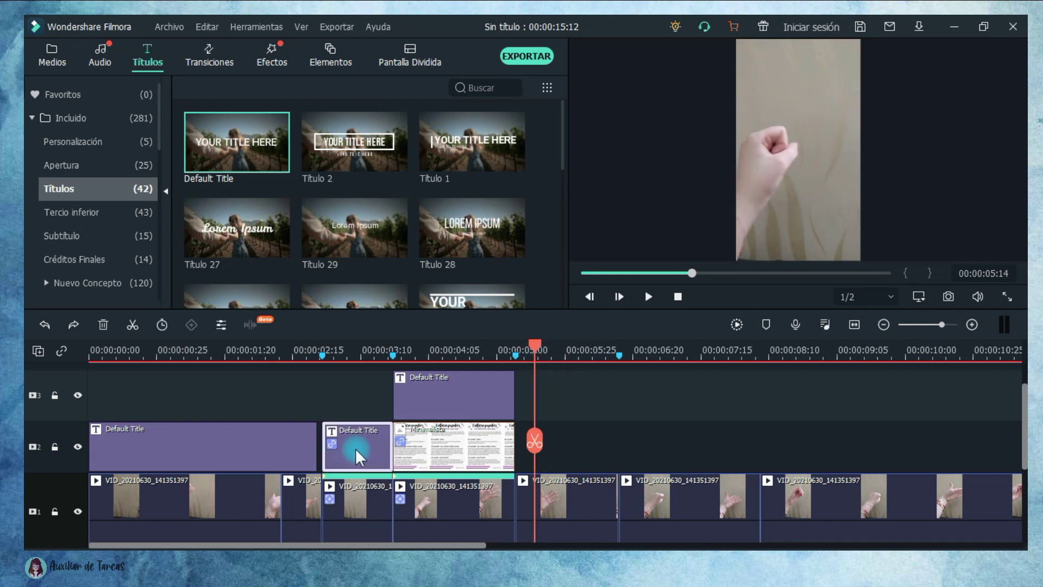
key(ctrl+c)
click(545, 380)
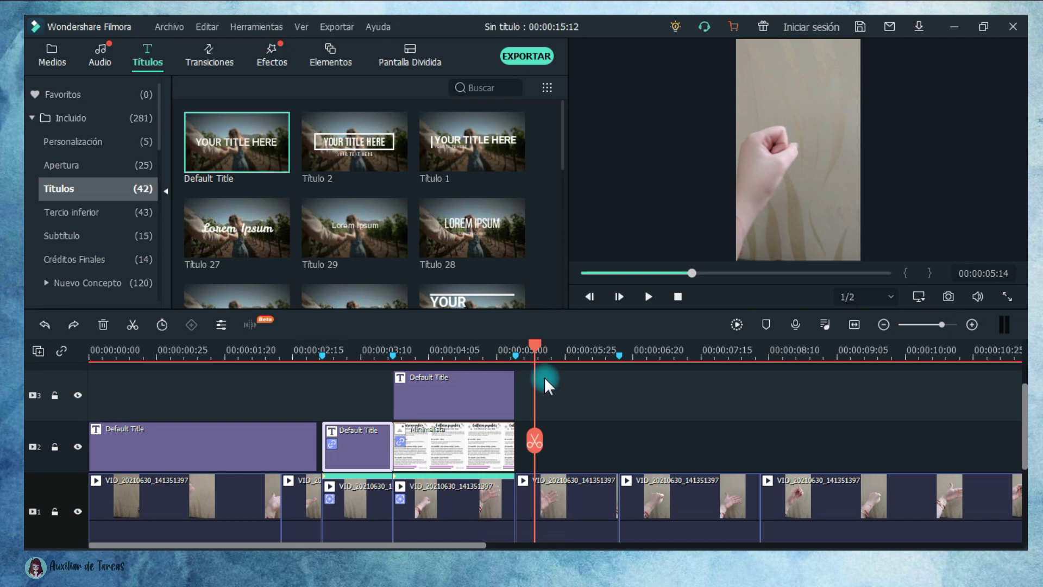
key(ctrl+v)
drag(780, 525, 317, 451)
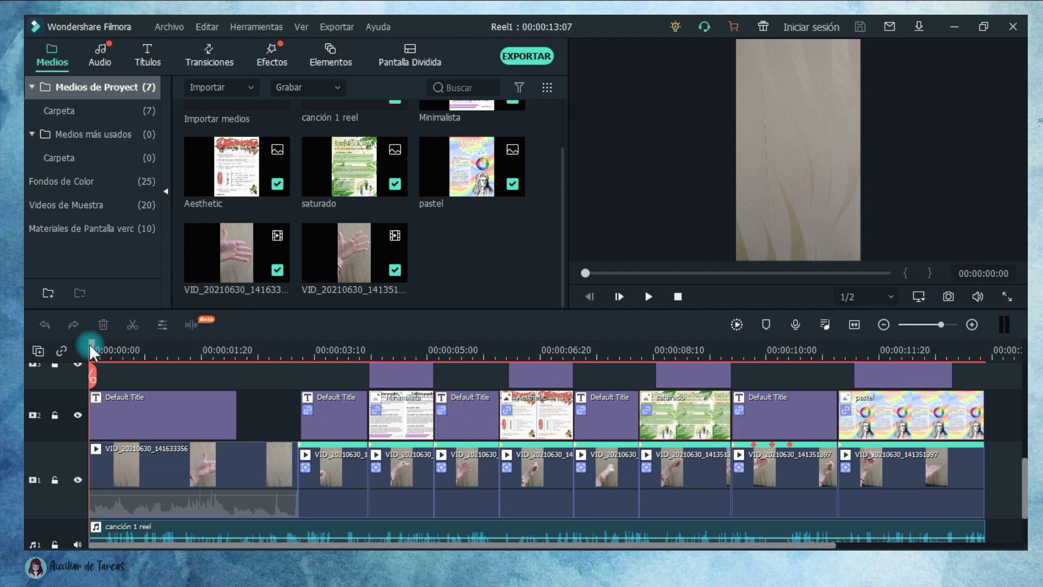
Step: Return to the start of the completed Reel1 timeline and review its tracks
drag(89, 343, 77, 400)
scroll(284, 388, up, 1)
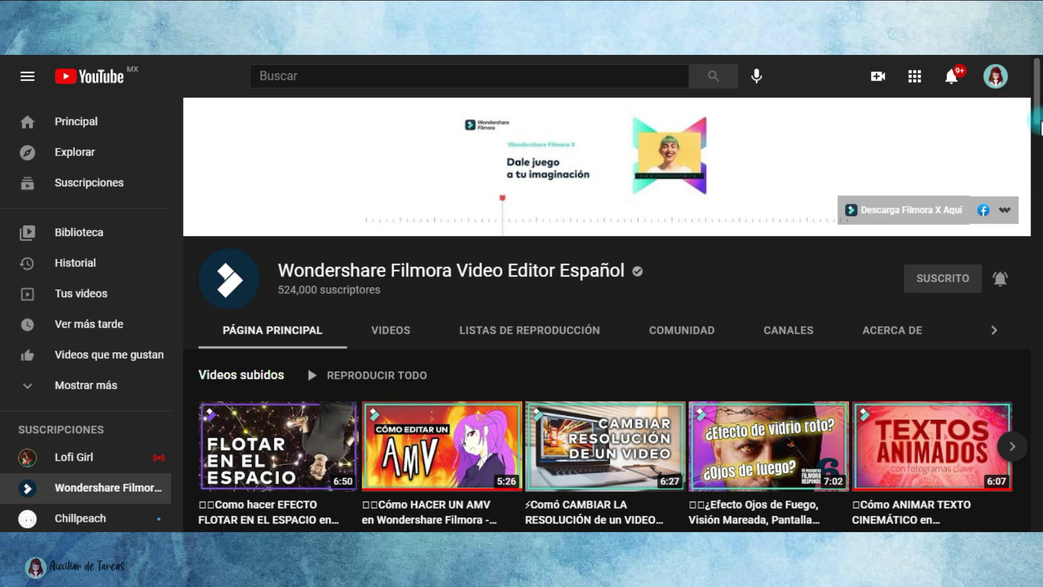
Step: Switch to YouTube, browse the Wondershare Filmora Video Editor Español channel's videos and play its EFECTO BUTTERCUP tutorial
scroll(1039, 123, down, 4)
scroll(1036, 111, up, 2)
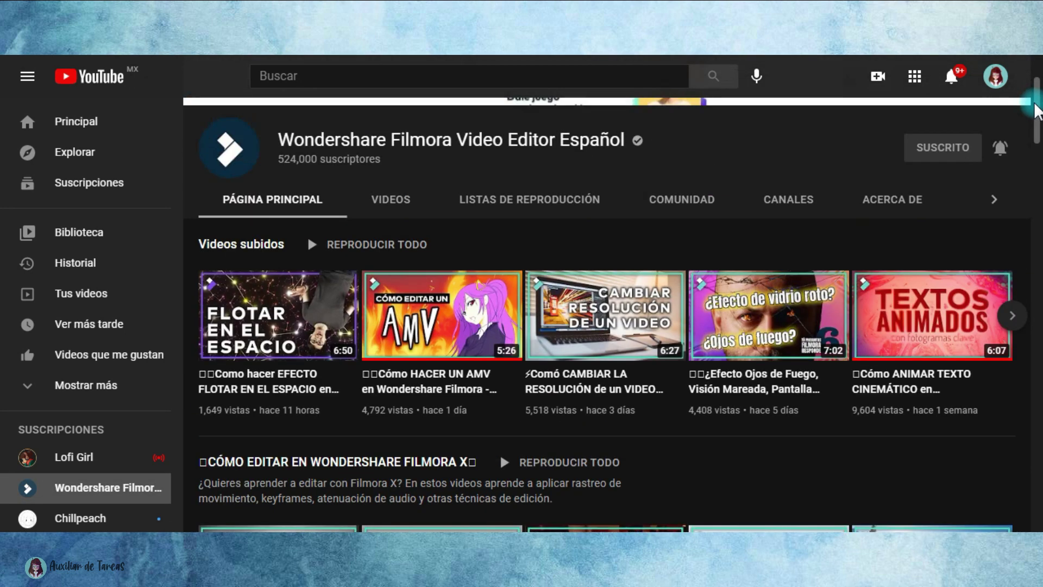
scroll(1037, 112, up, 3)
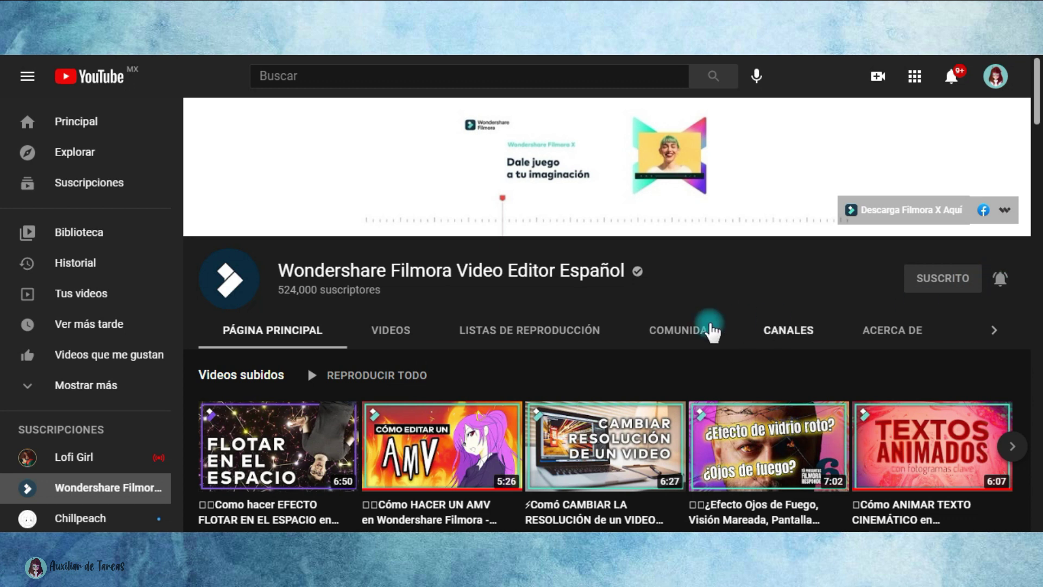
click(399, 332)
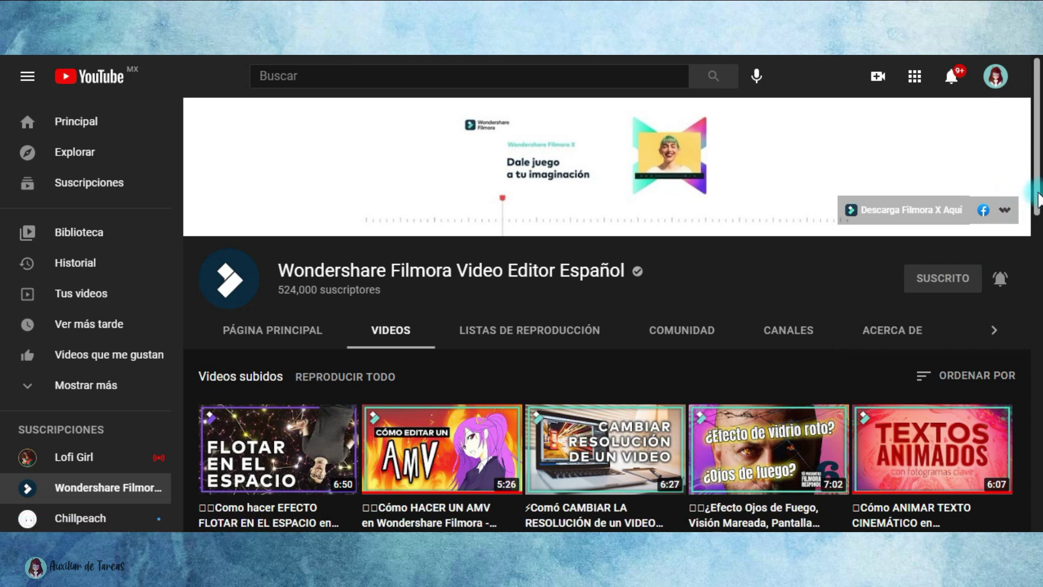
drag(1035, 194, 1038, 446)
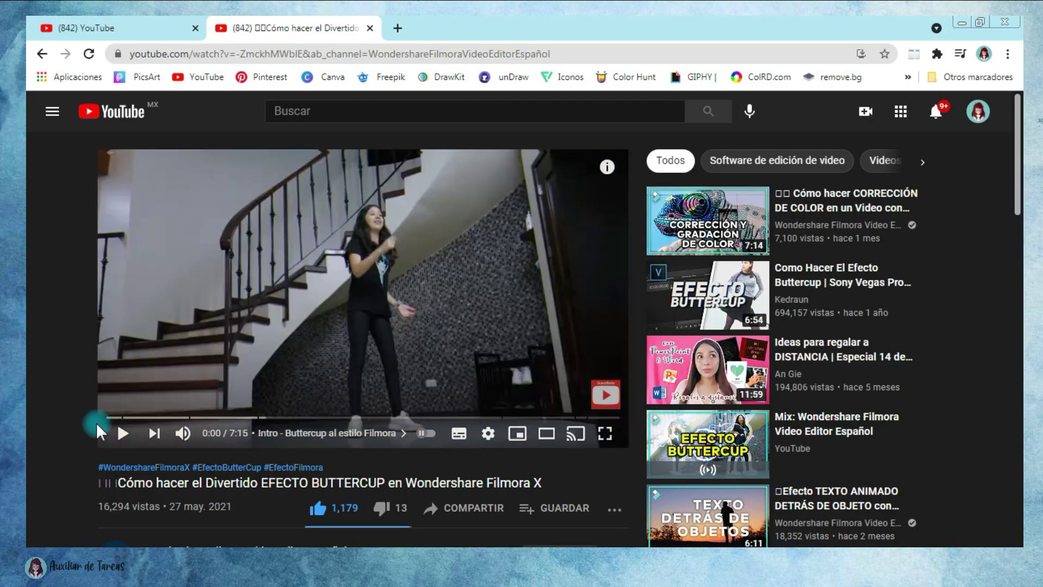
click(145, 363)
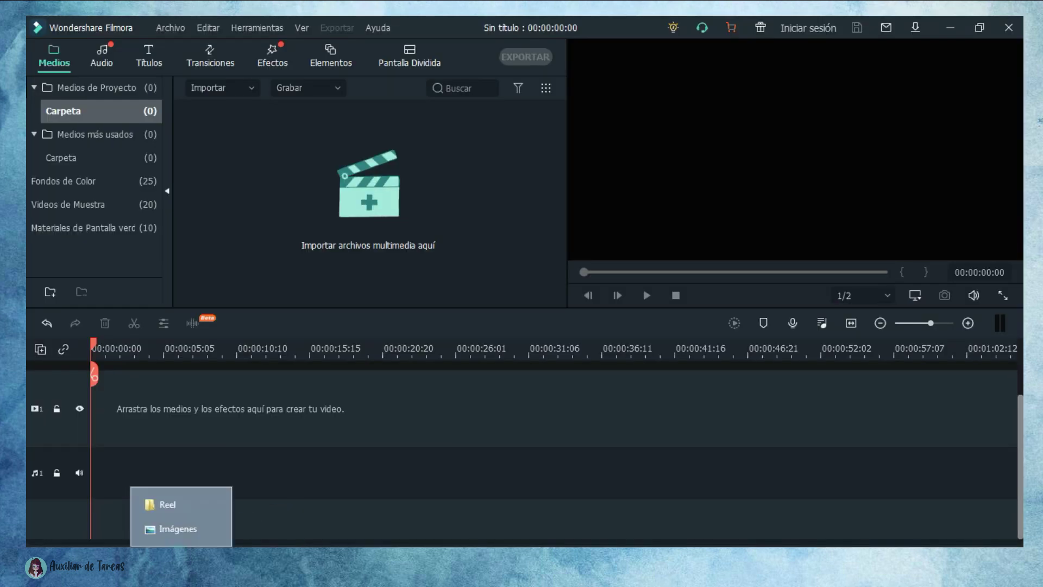
click(173, 527)
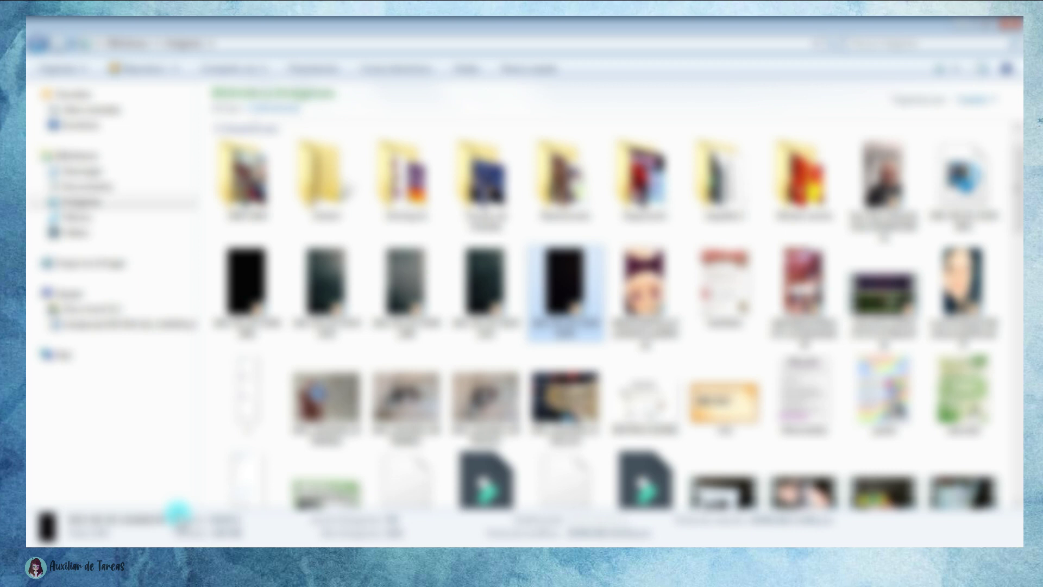
drag(568, 297, 158, 398)
right_click(158, 398)
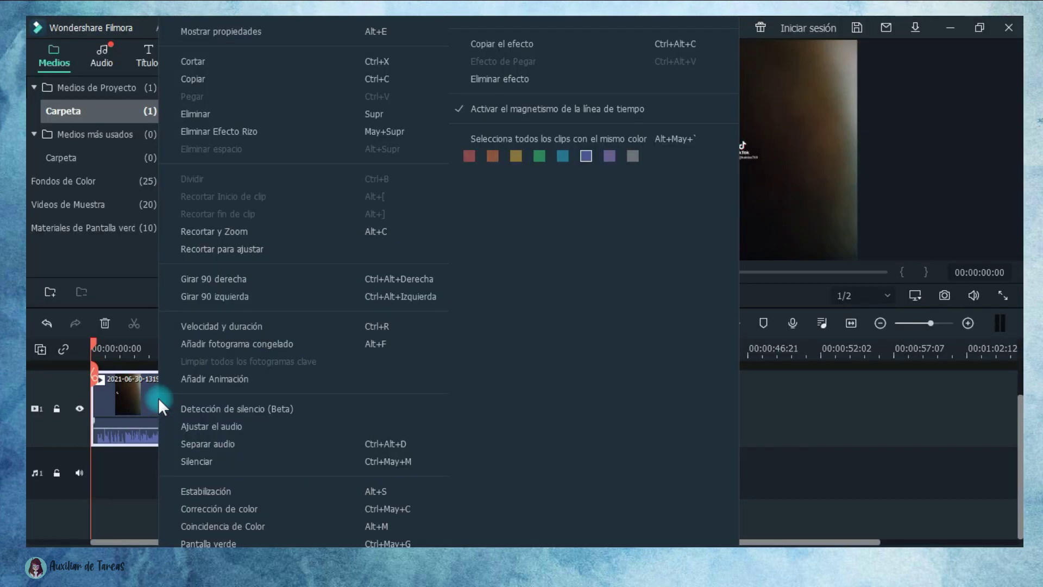
click(192, 443)
click(184, 416)
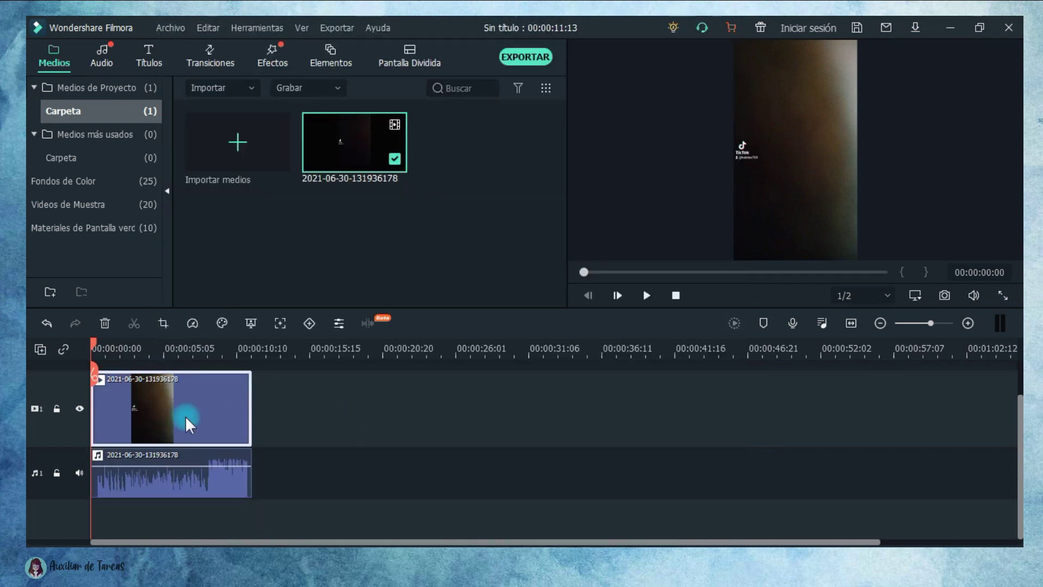
key(Delete)
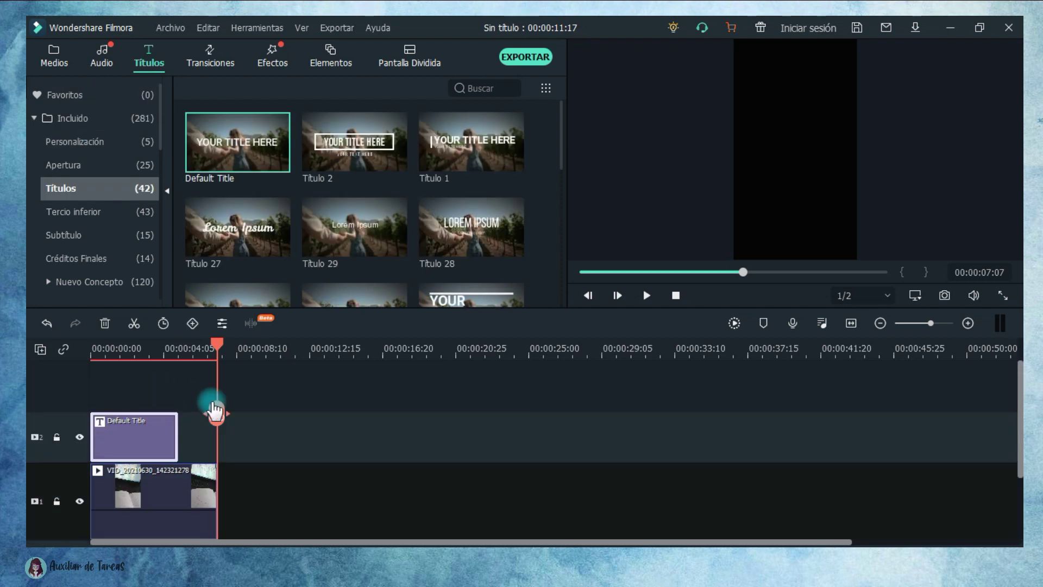
Step: Extend the Default Title to the end of the VID_20210630_142321278 clip and render the timeline preview
drag(214, 408, 233, 414)
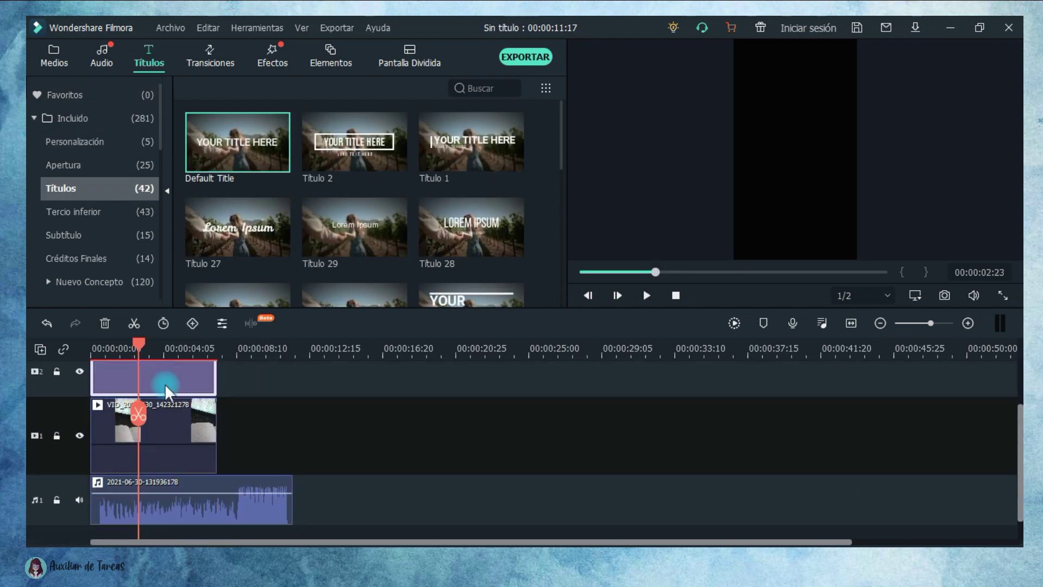
click(179, 381)
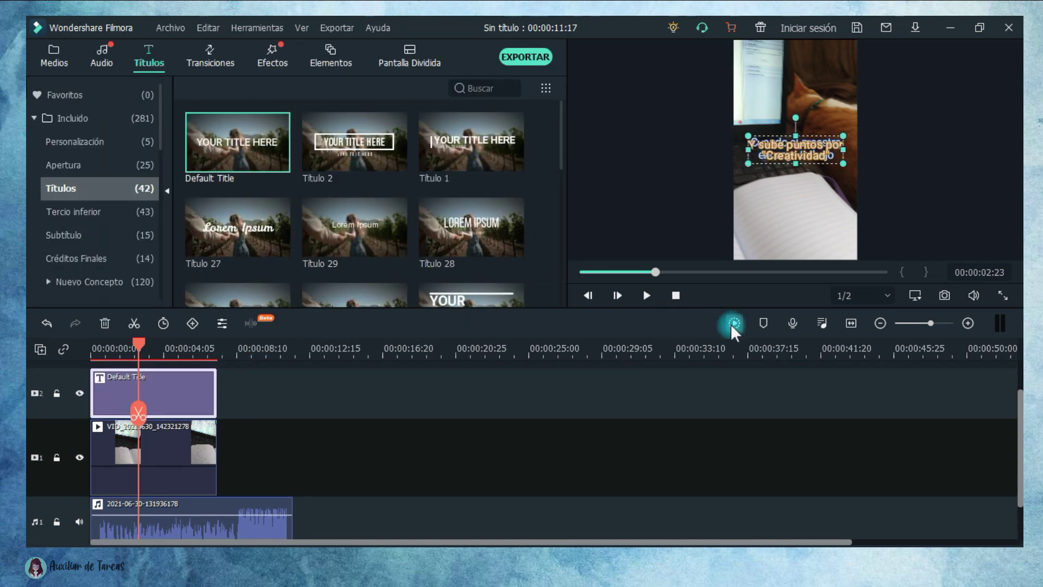
click(733, 323)
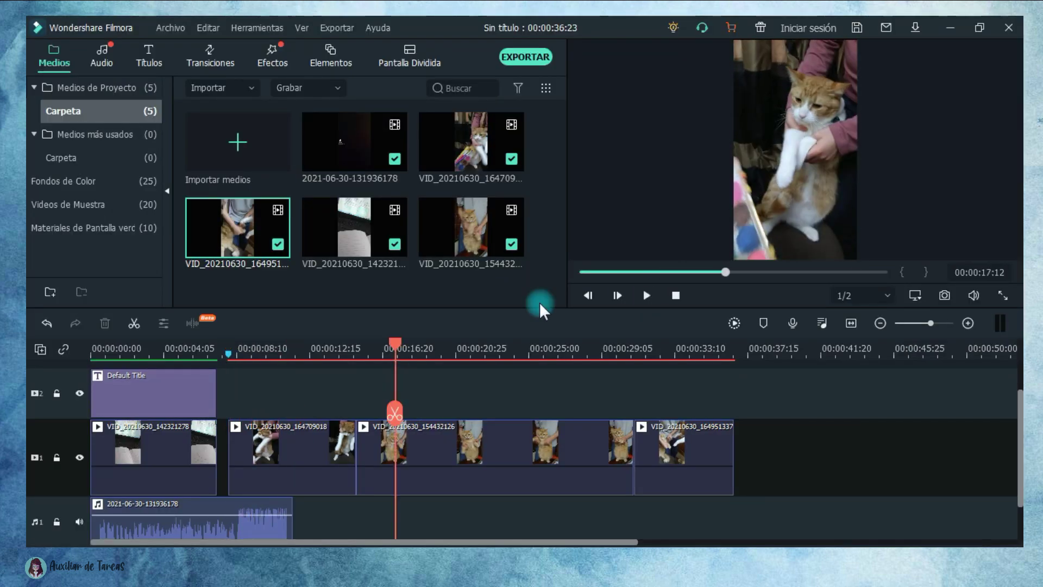
Step: Cut the VID_20210630_154432126 clip at 00:00:18:28 and delete the section from 00:00:17:02 to that point
click(647, 296)
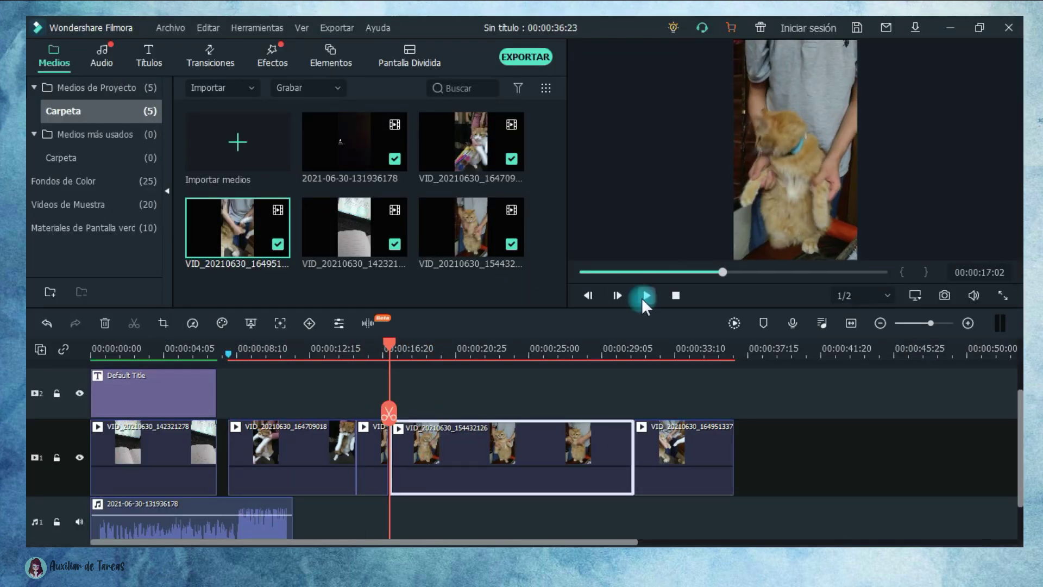
click(421, 462)
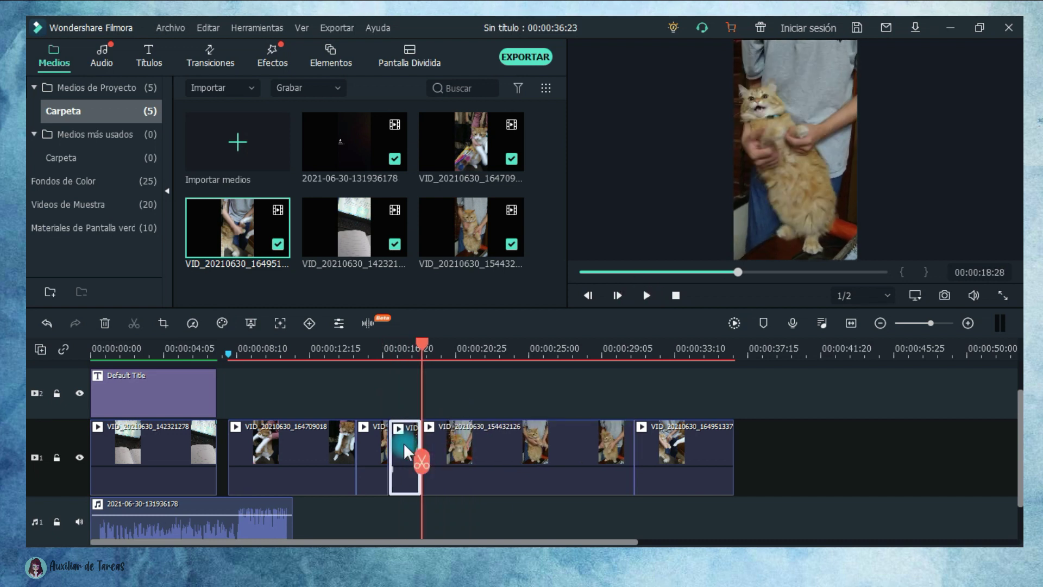
key(Delete)
Step: Split the rest of the VID_20210630_154432126 clip at two further points and delete its last section before the VID_20210630_164951337 clip
click(643, 296)
click(435, 458)
click(644, 296)
click(484, 350)
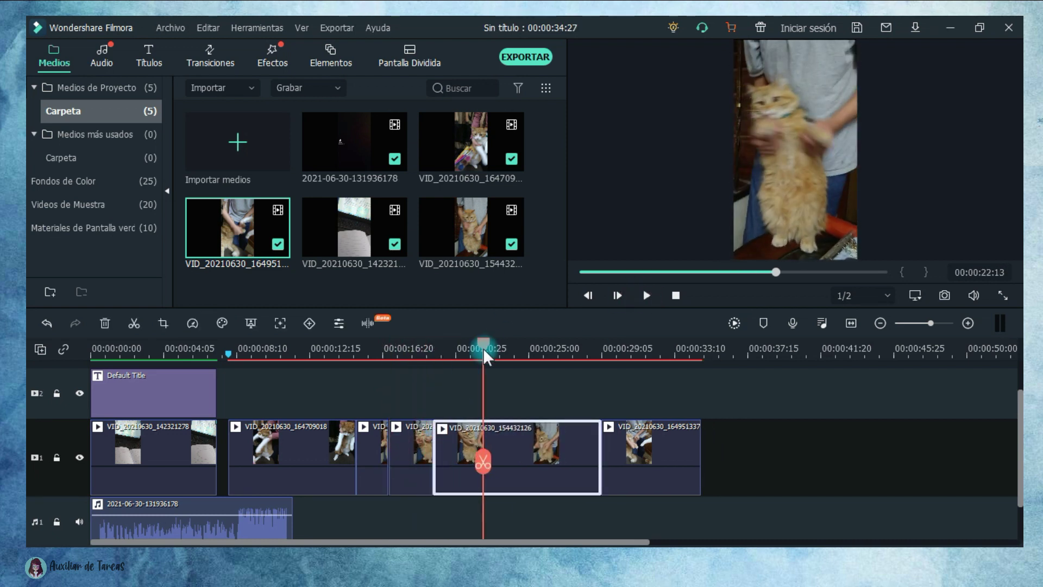
click(647, 296)
click(535, 431)
key(Delete)
Step: Play the VID_20210630_164951337 clip, split it about halfway and delete its second half
click(647, 296)
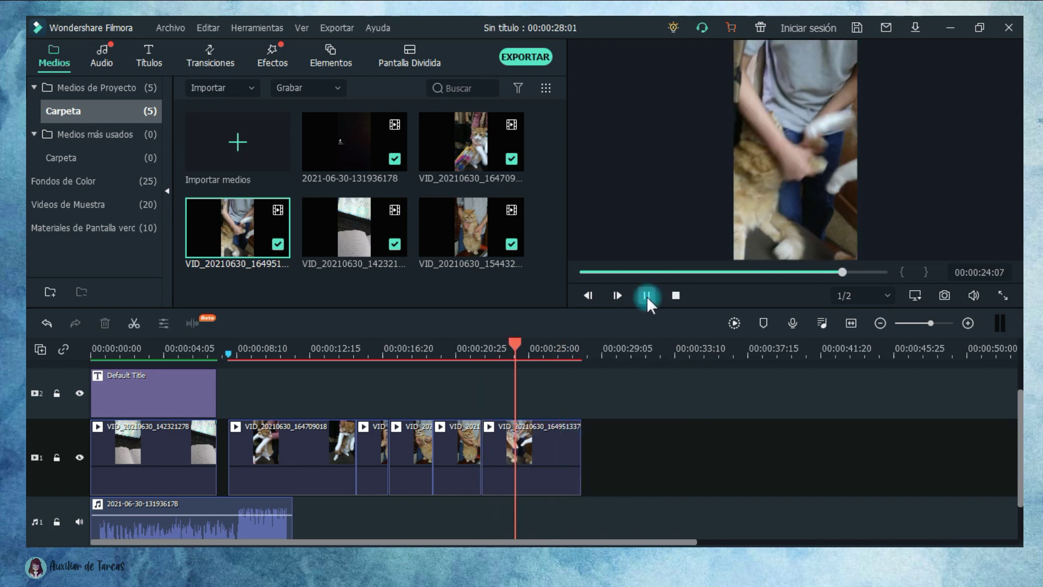
click(543, 451)
click(134, 323)
key(Delete)
Step: Play the VID_20210630_164709018 clip from near its start and shorten it by cutting off its later part
click(244, 349)
click(653, 292)
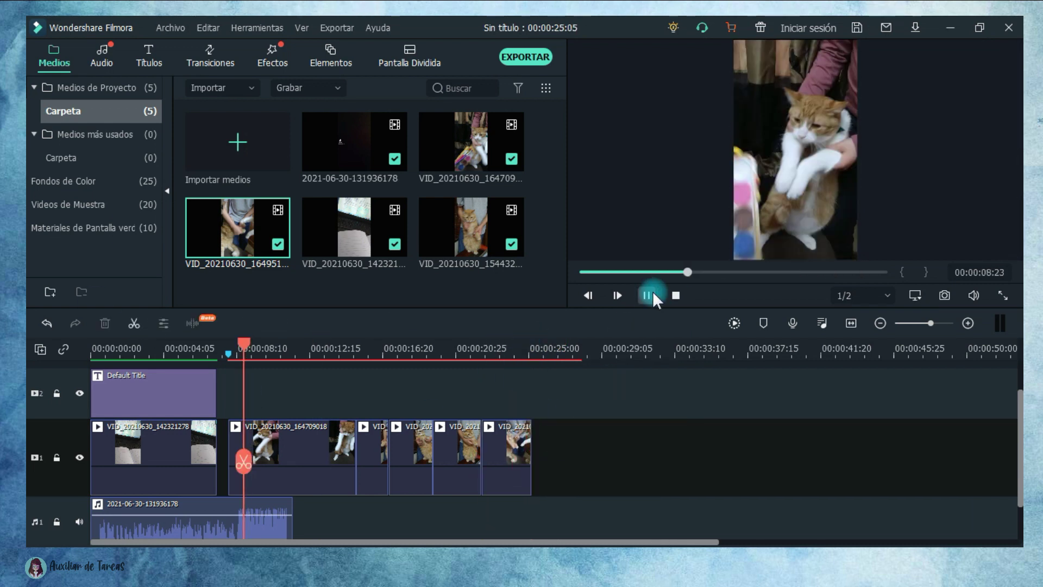
click(294, 451)
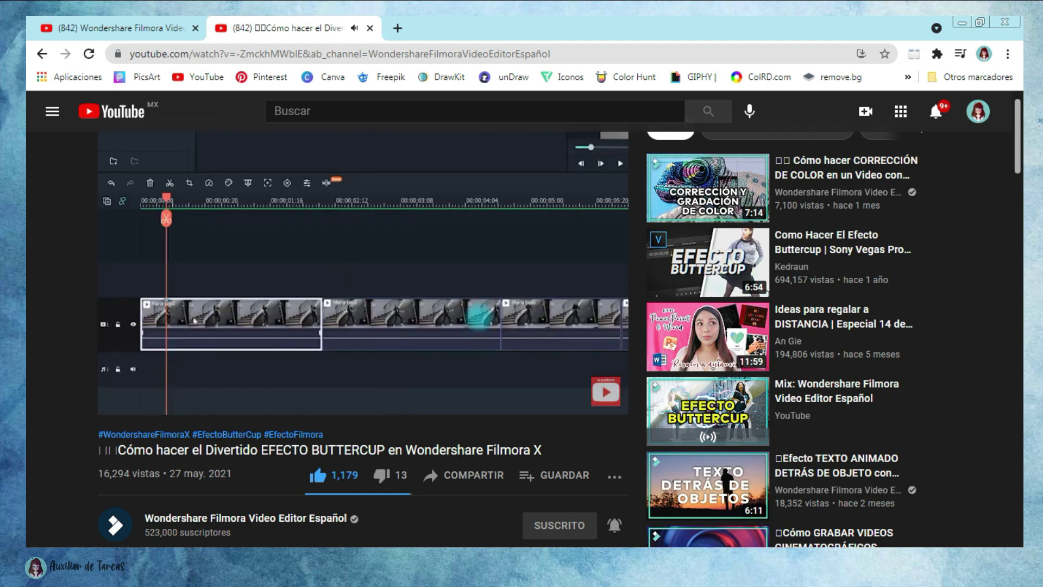
Step: Play back the shortened cat clips with the audio and delete the first short segment of VID_20210630_154432126
click(640, 297)
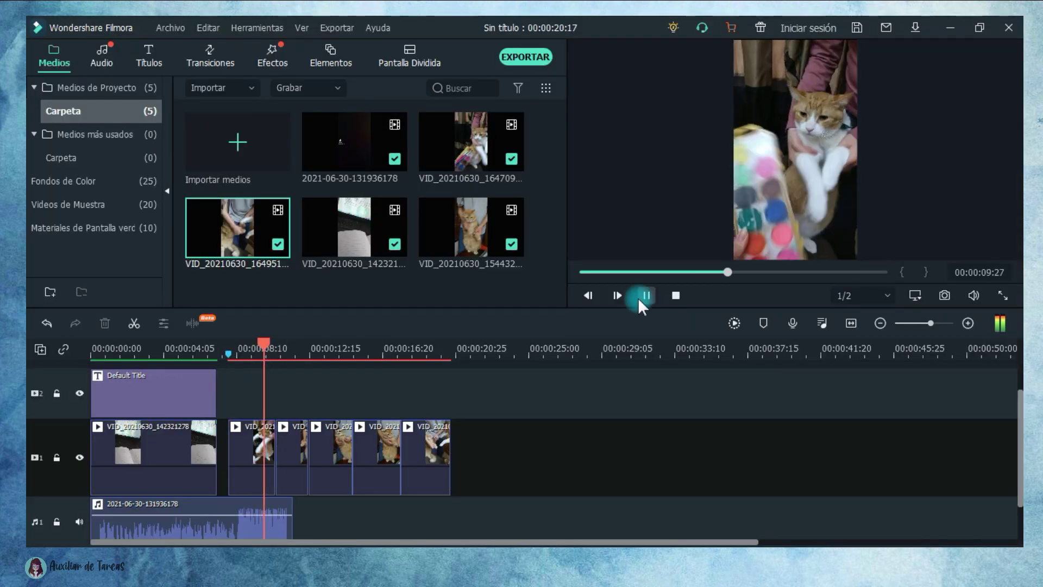
click(279, 424)
click(650, 297)
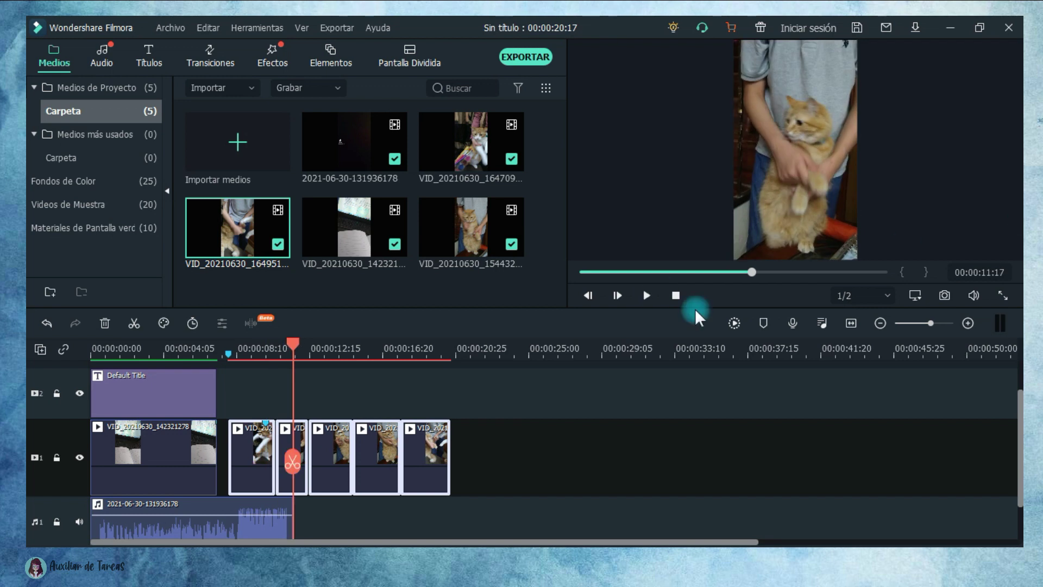
click(292, 461)
click(641, 297)
key(Delete)
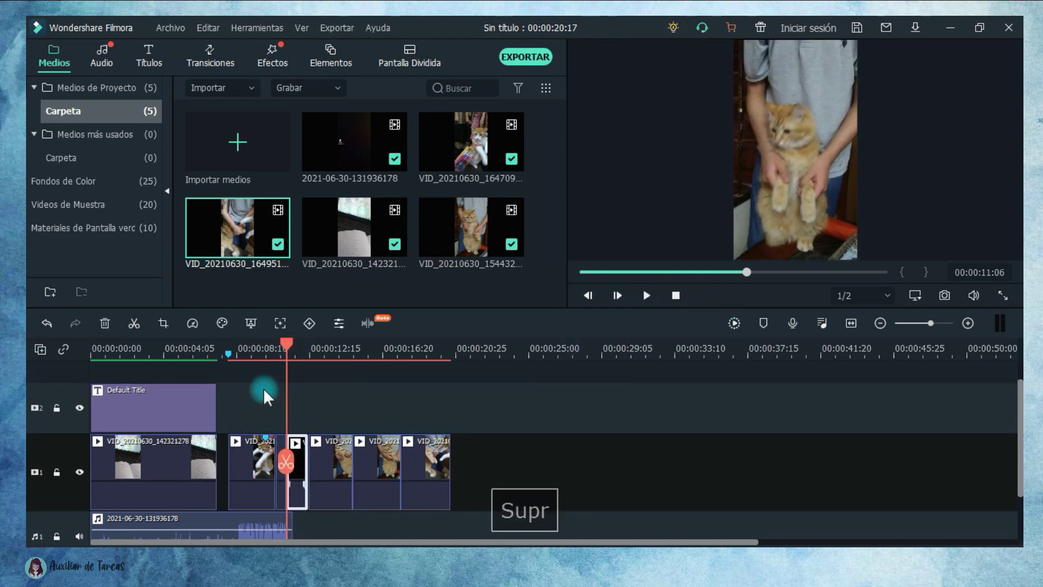
click(639, 295)
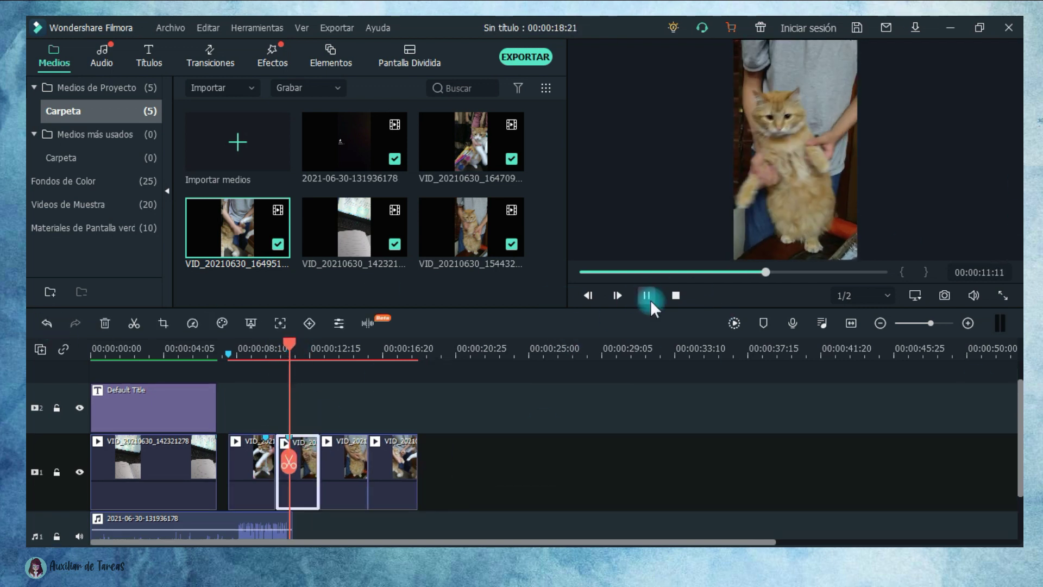
Step: Delete footage from the second remaining VID_20210630_154432126 segment and play back the sequence
click(647, 296)
click(354, 442)
click(343, 351)
key(Delete)
click(647, 295)
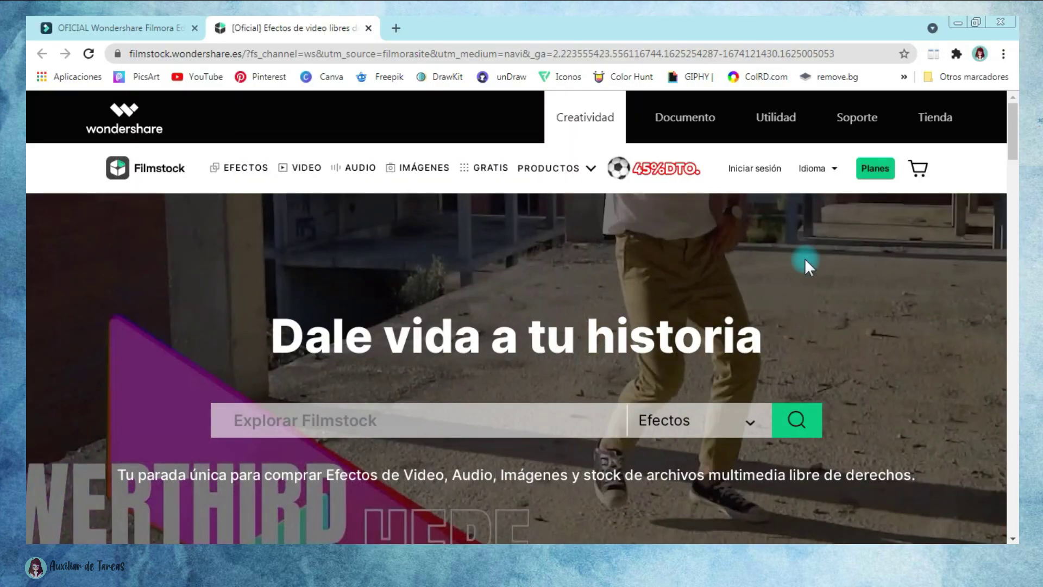
Step: Switch to the Filmstock website, browse the effect packs on its homepage and set the search category to Imágenes
drag(1014, 147, 997, 245)
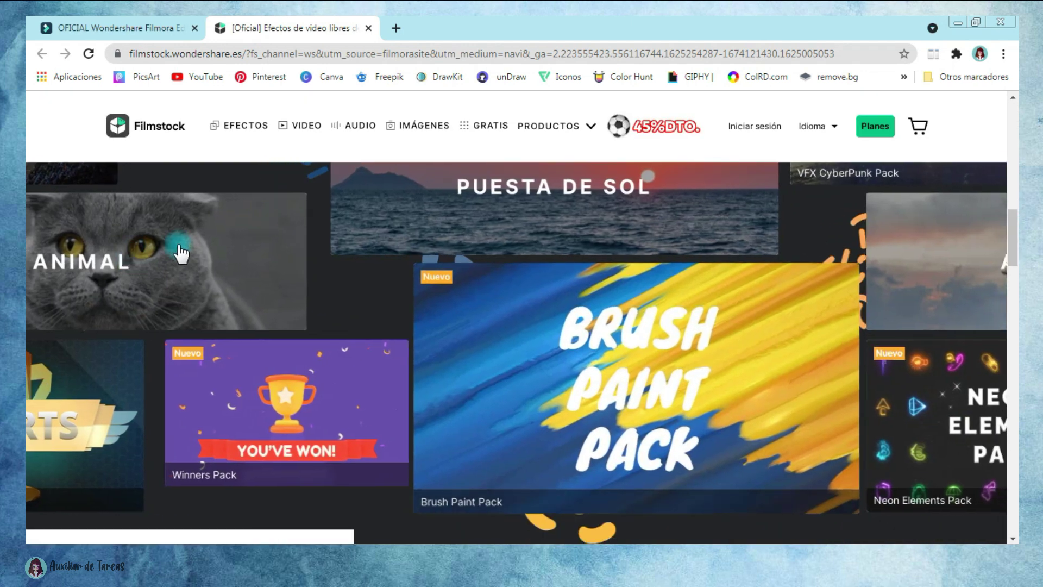
mouse_move(659, 366)
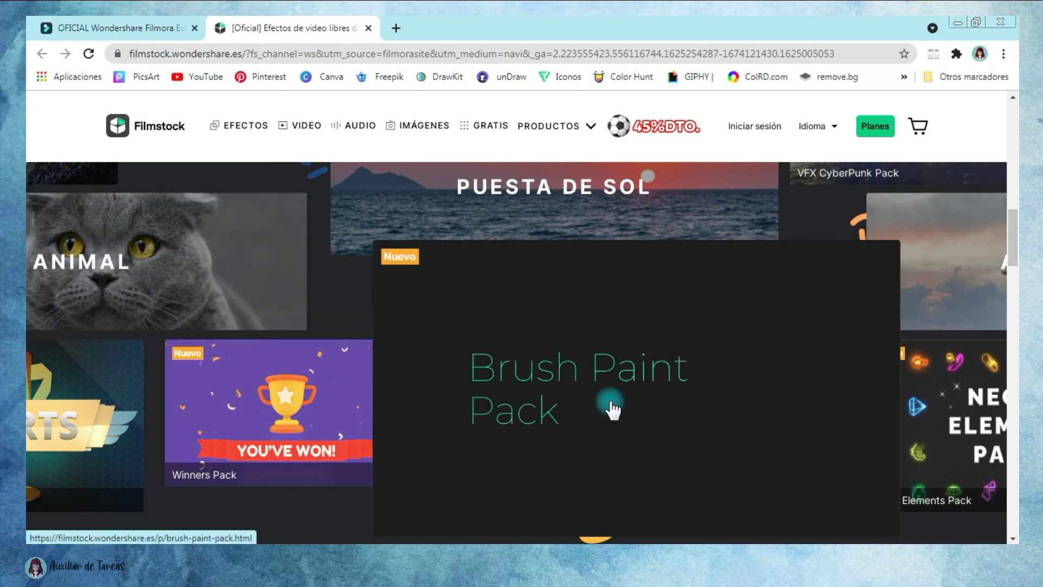
scroll(793, 359, up, 3)
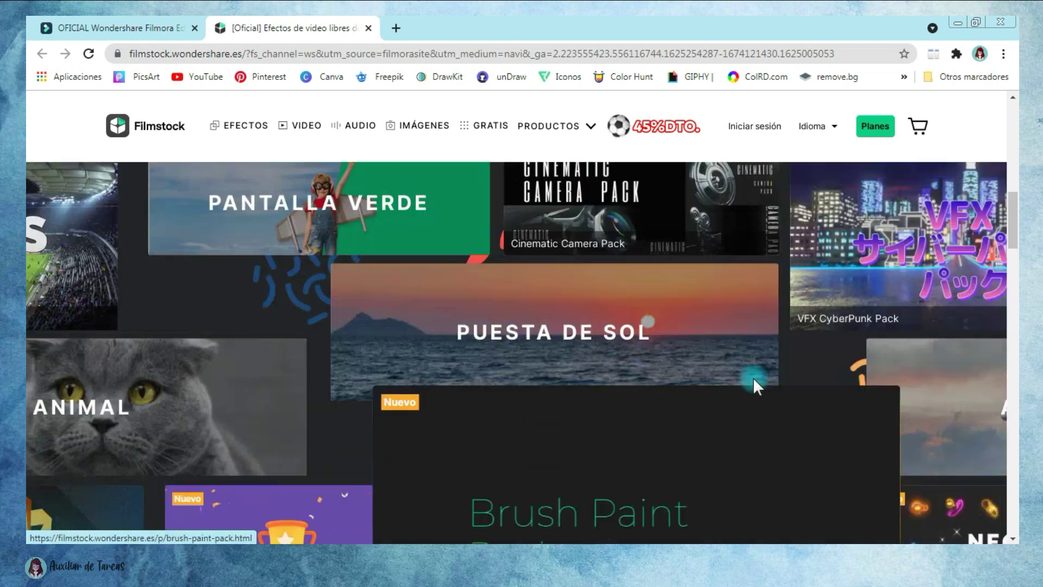
mouse_move(544, 316)
scroll(604, 368, up, 10)
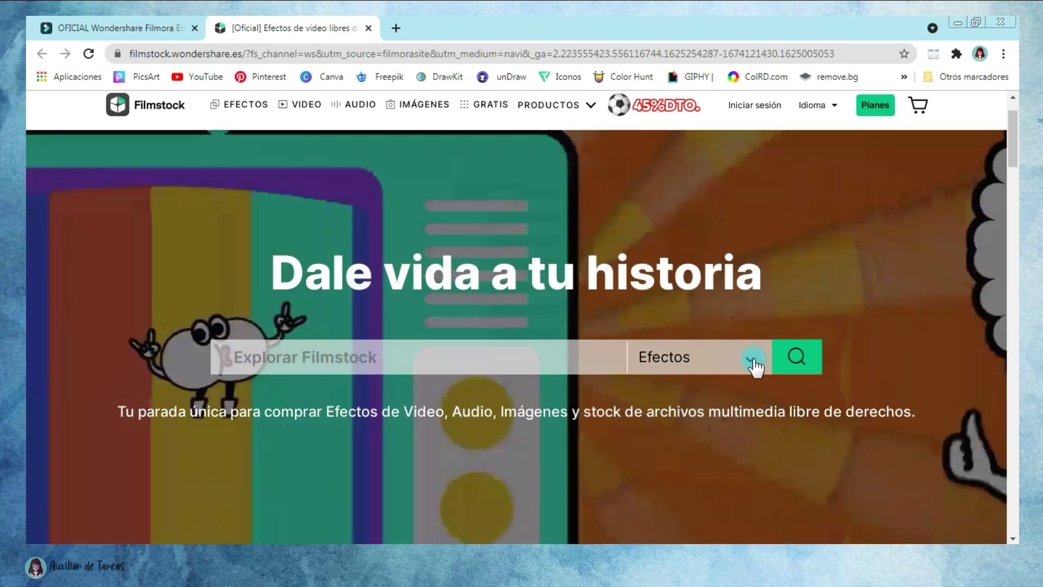
click(754, 364)
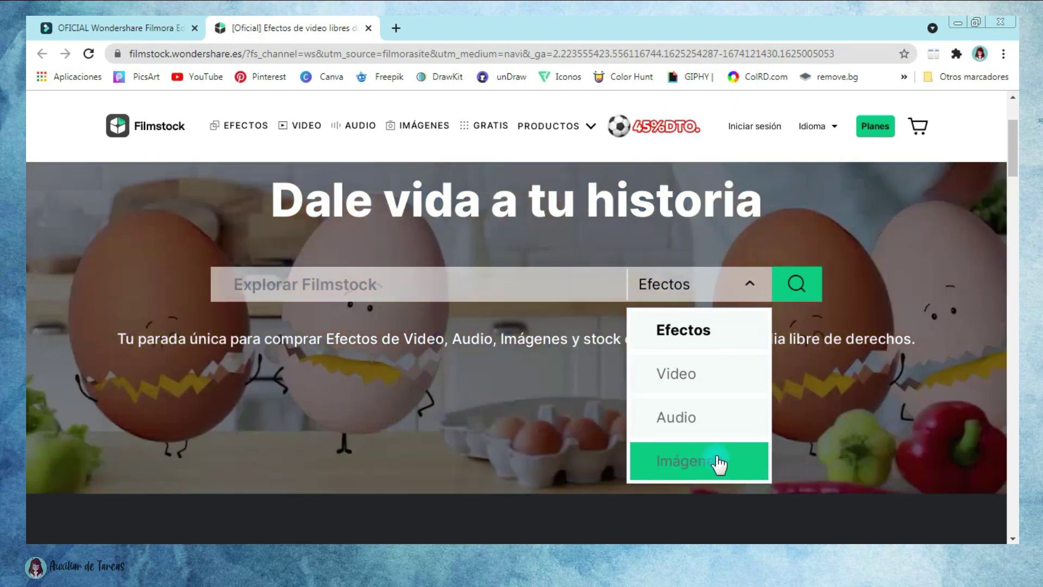
click(721, 463)
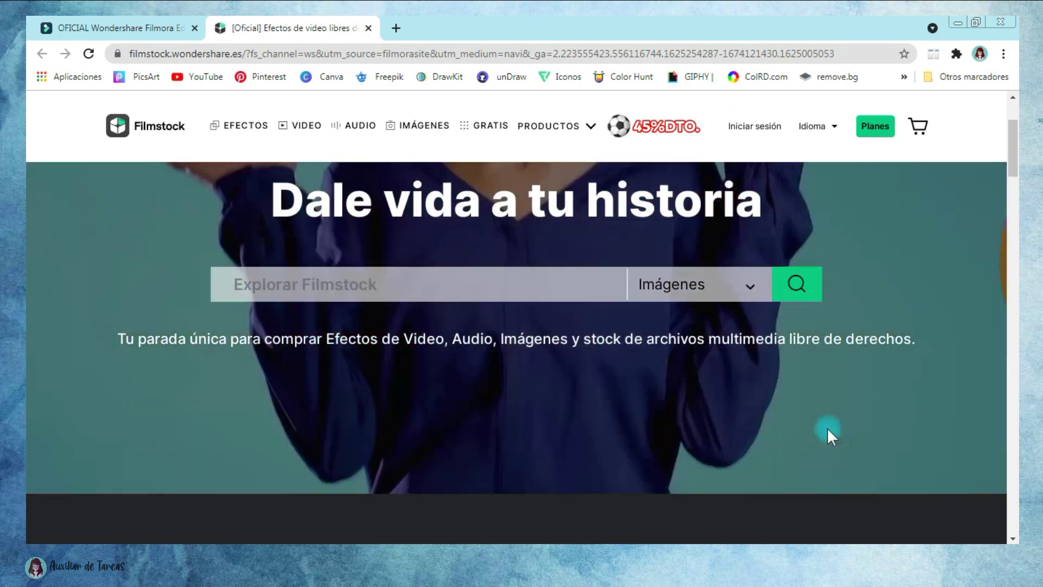
Step: Look through the Filmstock homepage, from the featured effect packs to the benefits listed under Por qué Filmstock
scroll(827, 430, down, 1)
scroll(826, 427, down, 7)
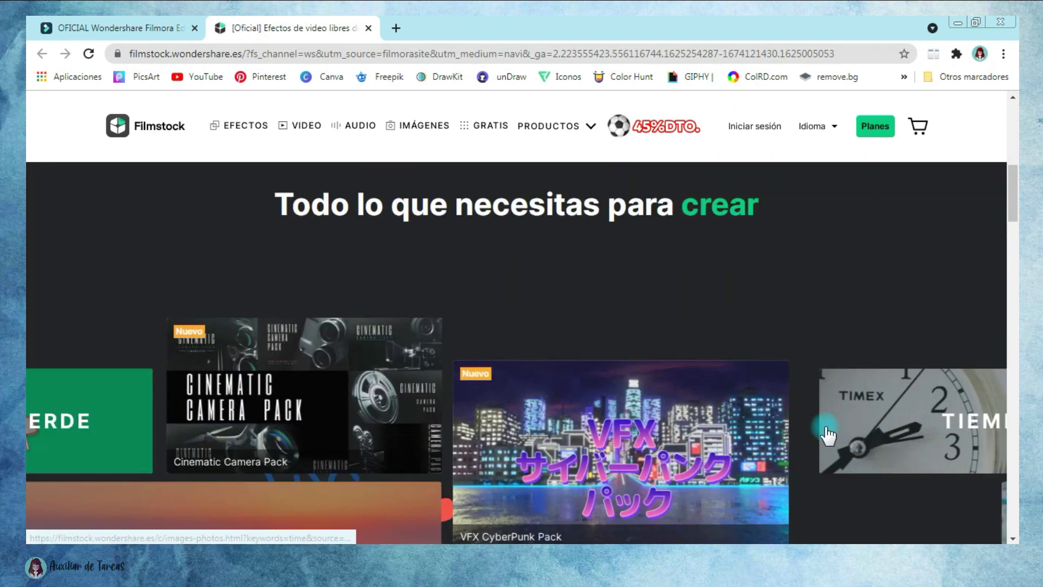
scroll(826, 429, down, 6)
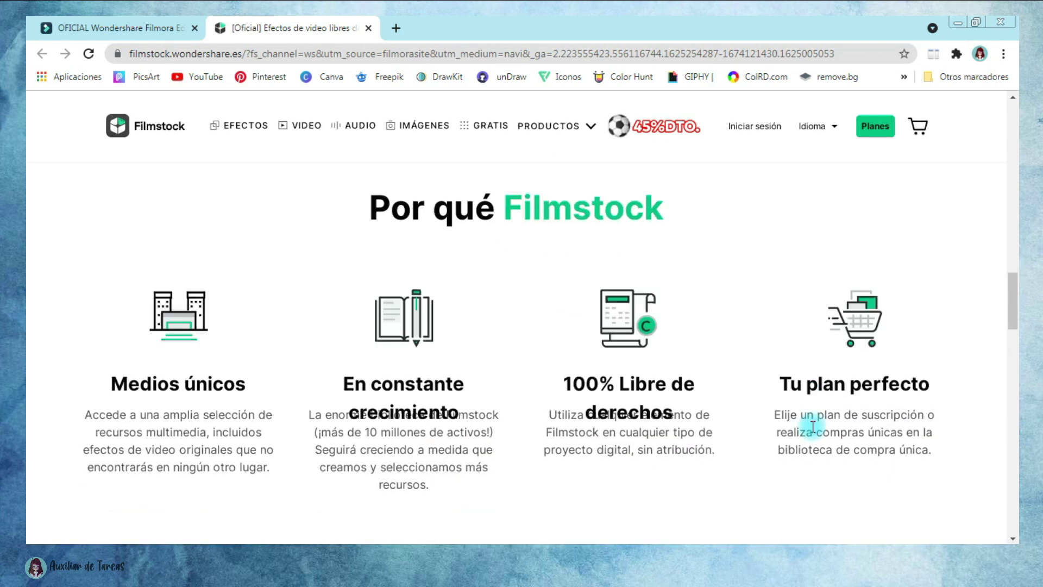
scroll(817, 429, down, 2)
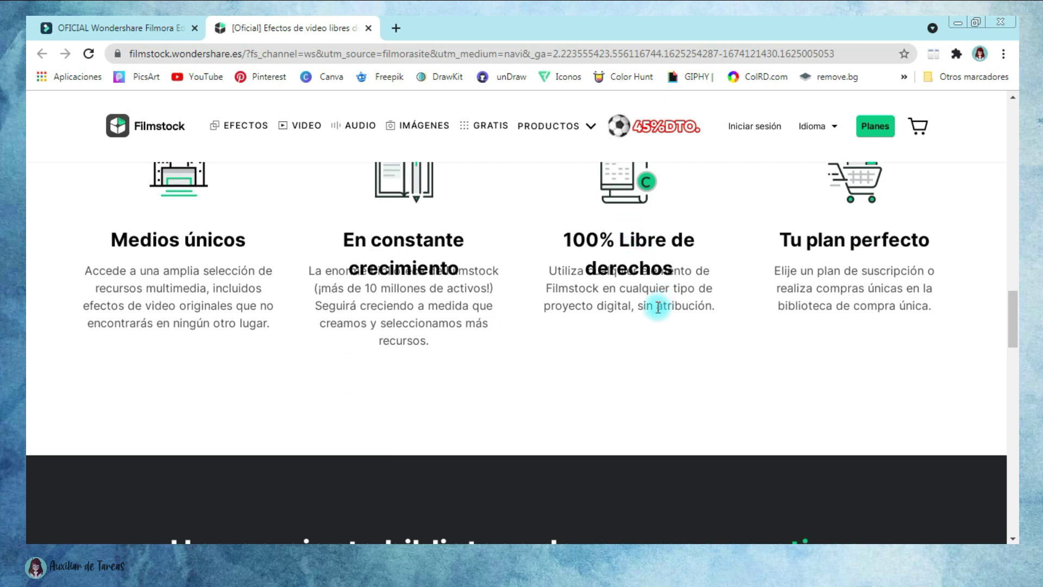
scroll(673, 326, up, 1)
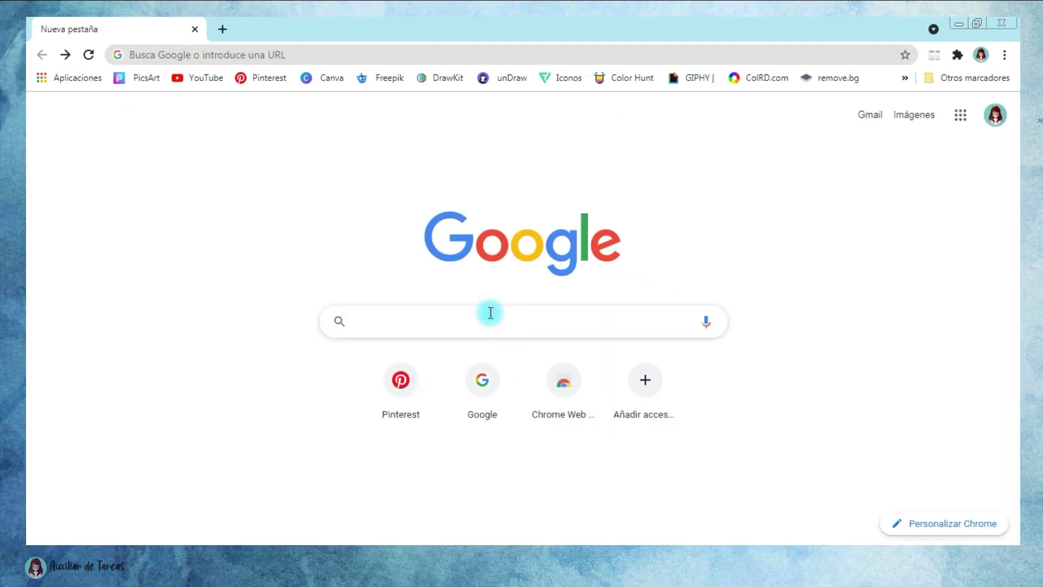
Step: Open the Filmora video editor page at filmora.wondershare.es/editor-de-video/ from the blank Google start page
click(490, 313)
text(fil)
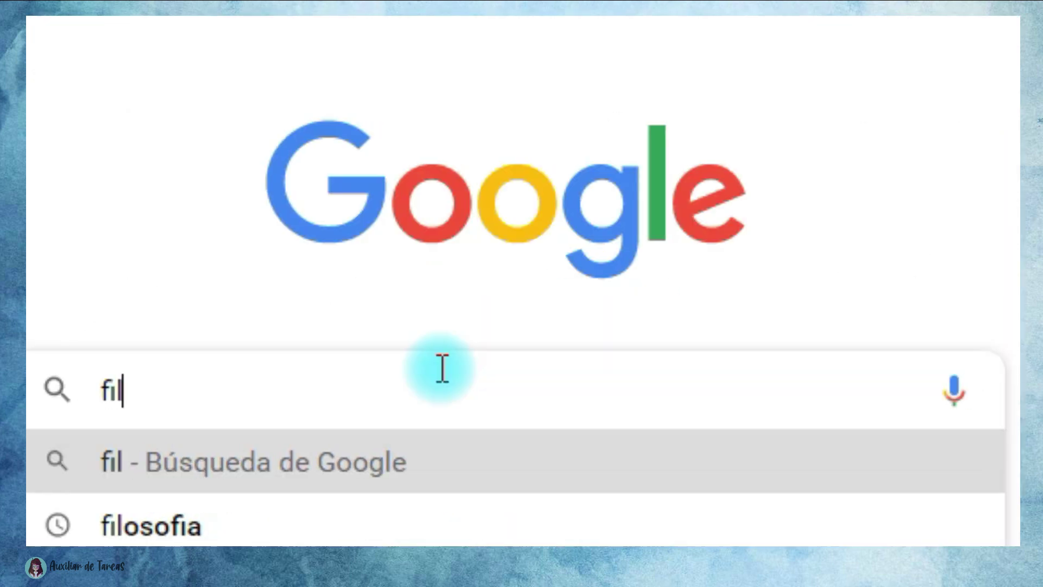
text(mora.wondershare.es/editor-de-video/)
click(507, 381)
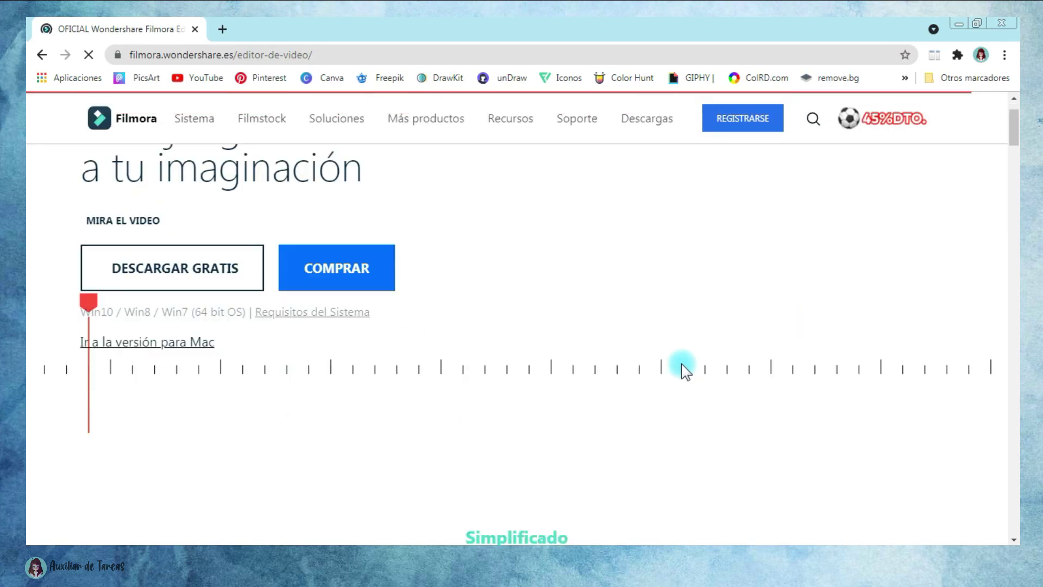